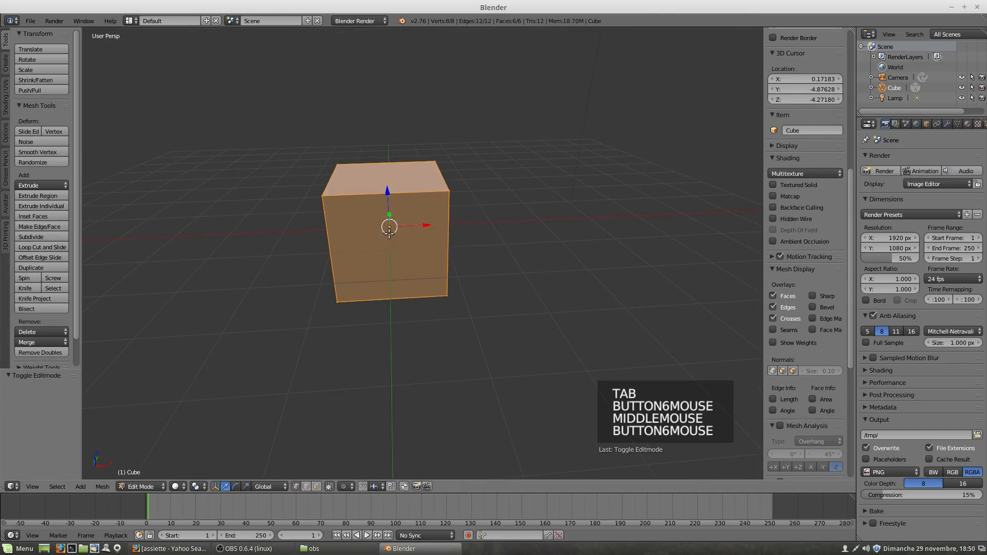
Switch to face selection and delete the cube's top face
click(316, 487)
right_click(381, 194)
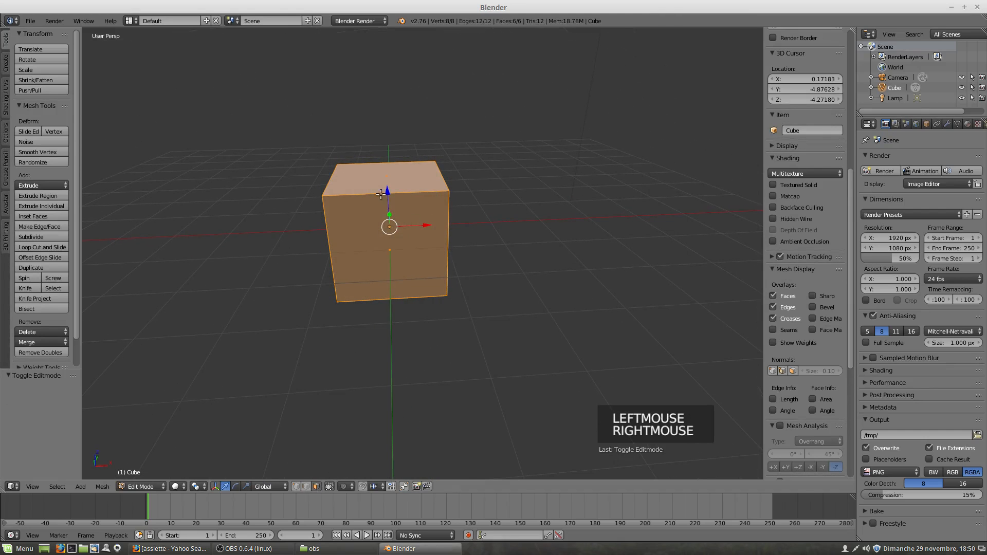
right_click(395, 170)
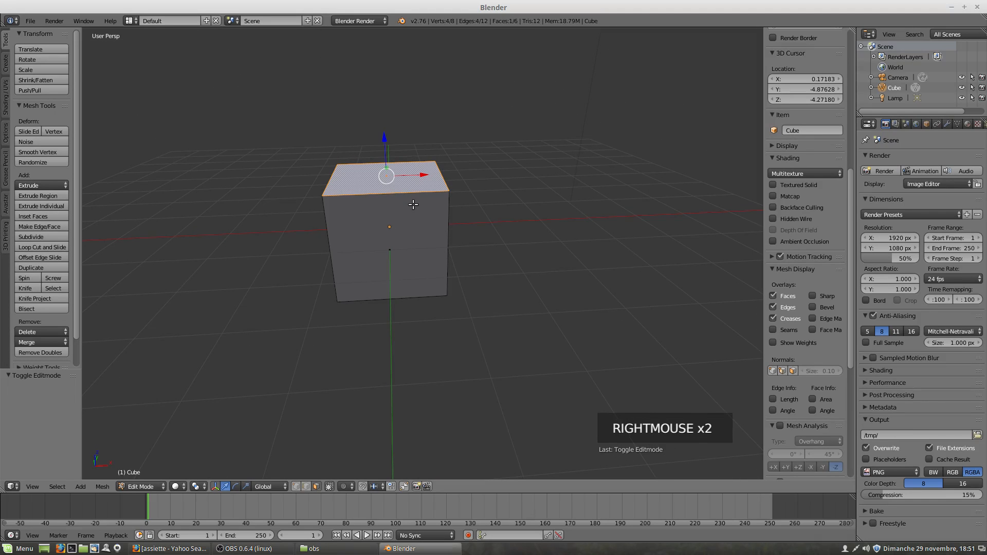
key(x)
click(404, 223)
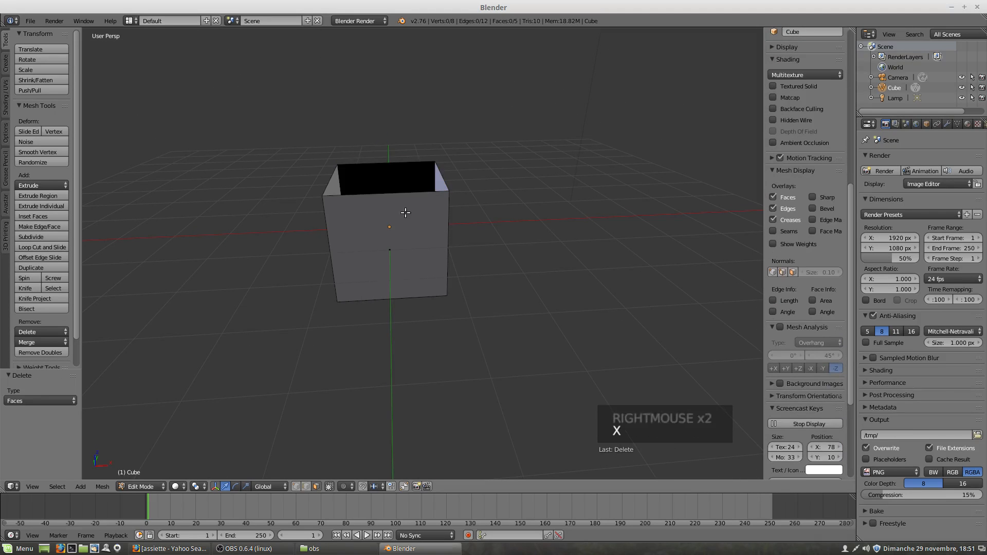
Select the cube's four side faces and delete them, leaving only the bottom face
right_click(377, 227)
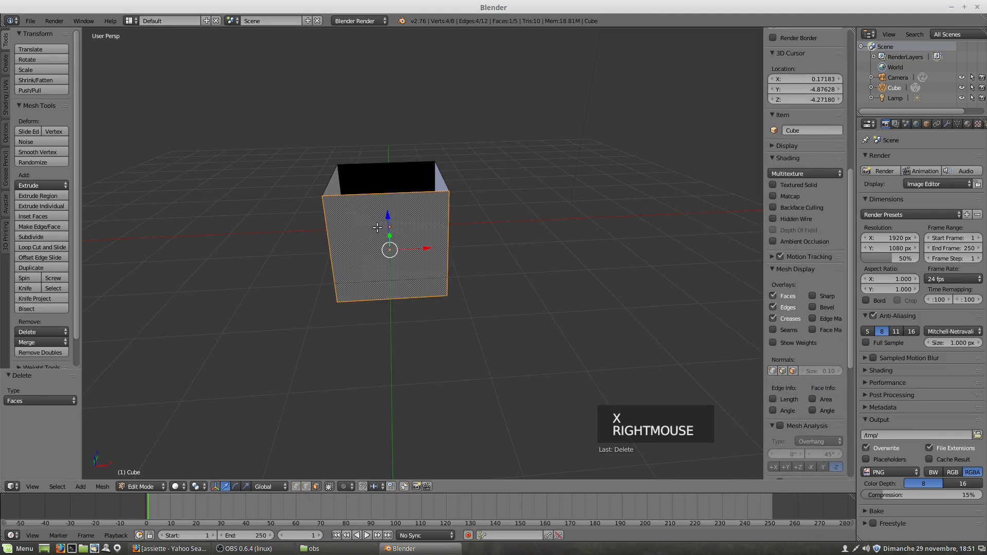
shift+right_click(342, 187)
shift+right_click(401, 177)
shift+right_click(431, 181)
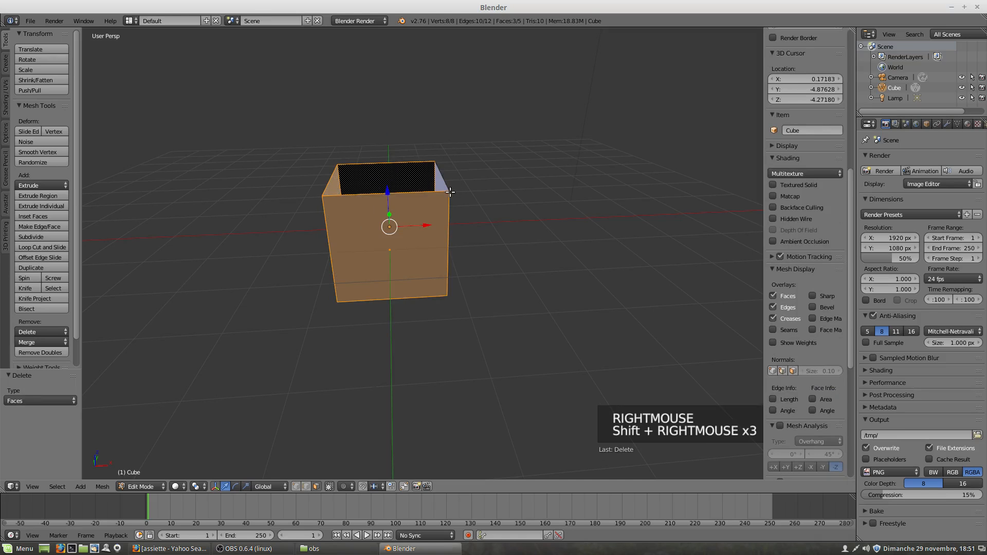
shift+right_click(444, 181)
key(x)
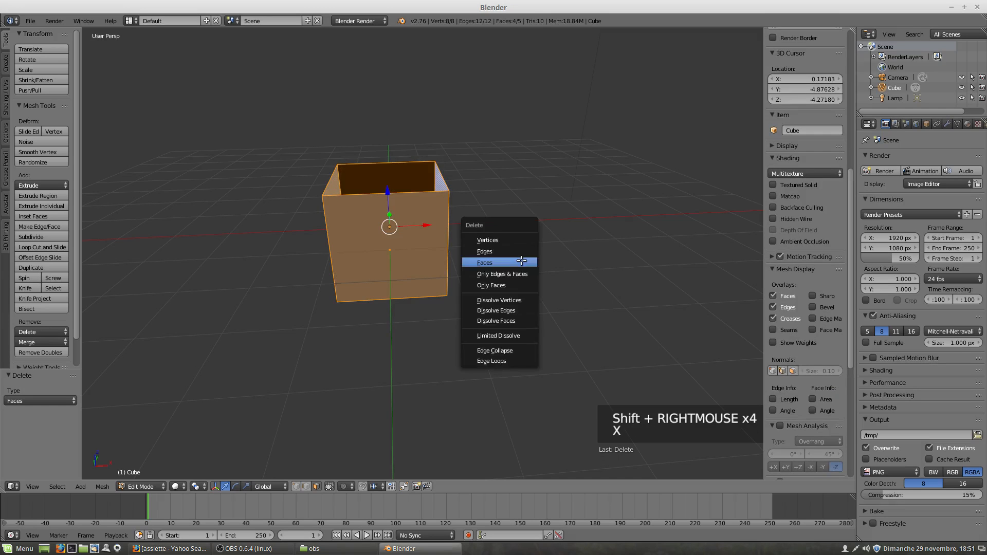
click(515, 258)
Select the remaining bottom face, switch to vertex selection and merge its vertices at center
right_click(416, 283)
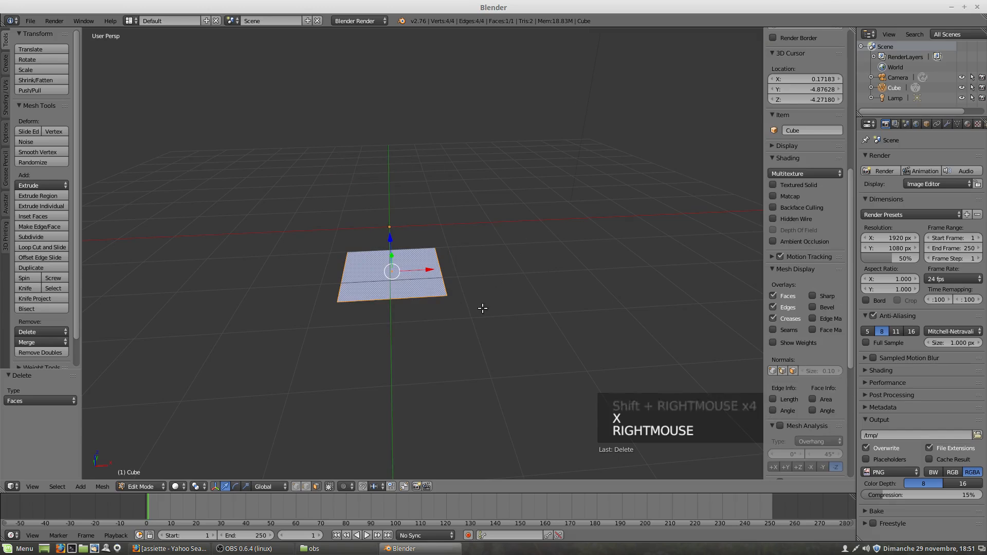
click(296, 489)
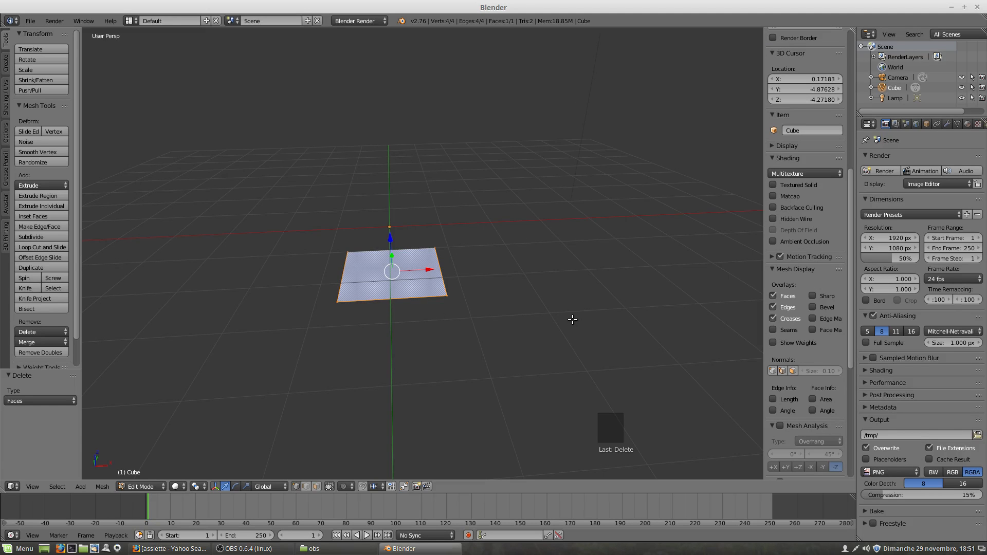
key(alt+m)
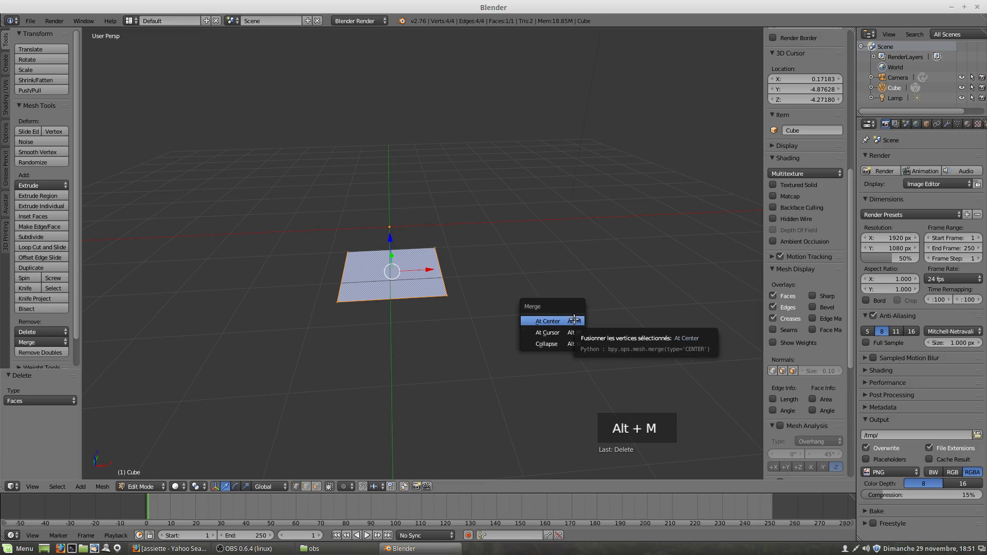
click(574, 320)
scroll(427, 283, up, 4)
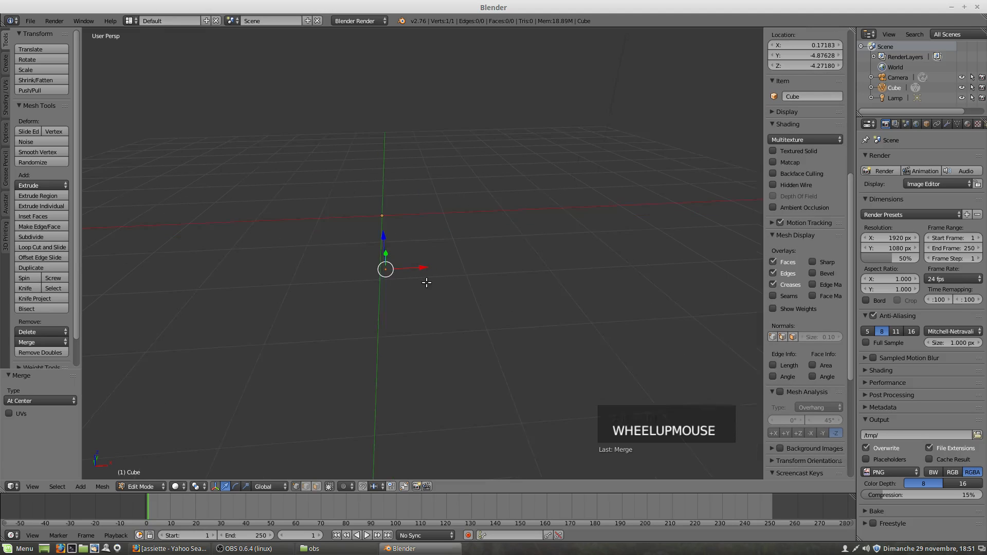
right_click(363, 273)
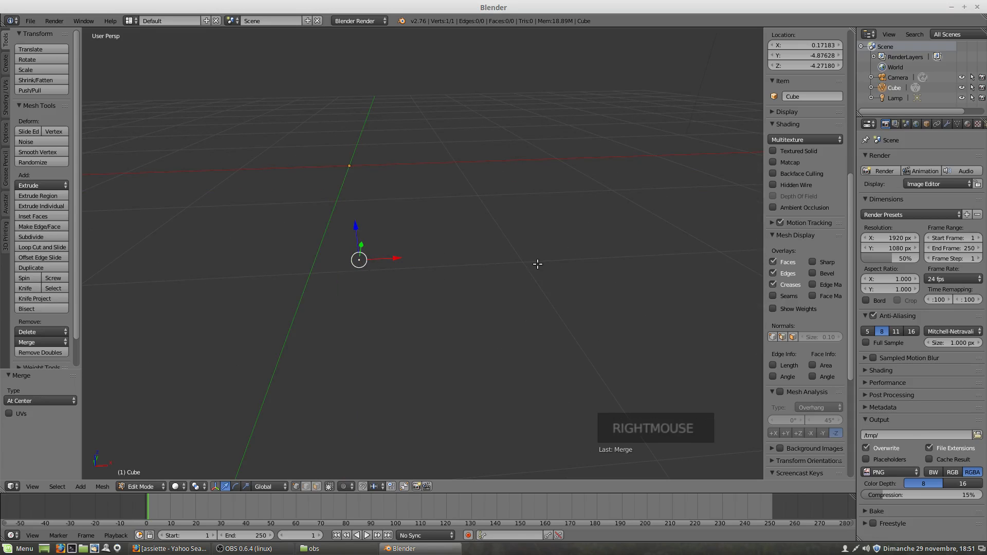
Snap the 3D cursor to the scene center and snap the merged vertex to the cursor
scroll(537, 265, down, 2)
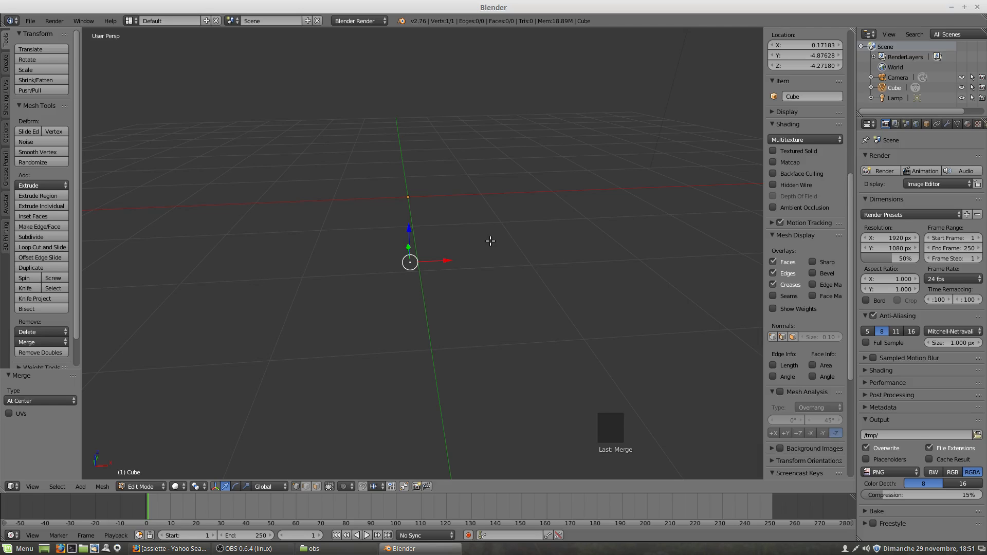
key(shift+s)
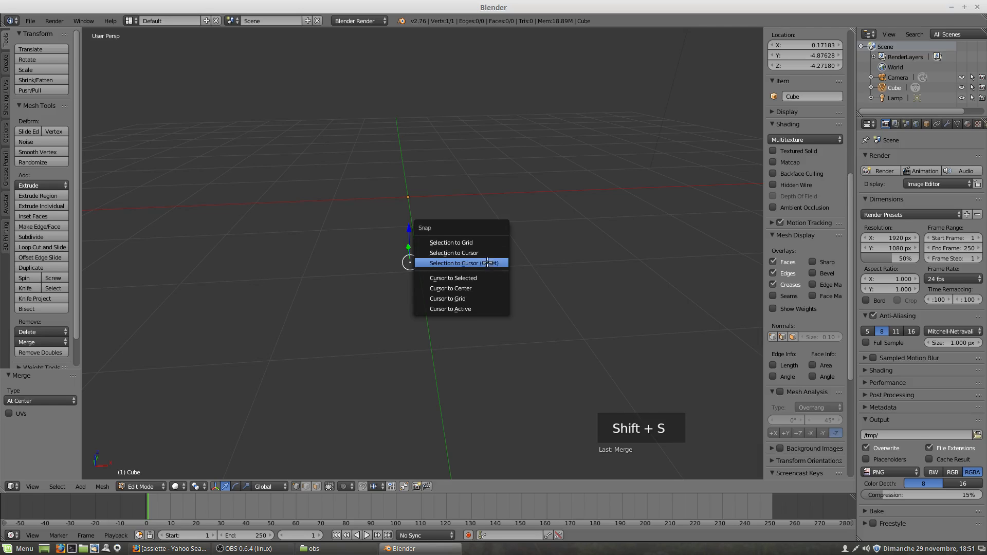
click(477, 288)
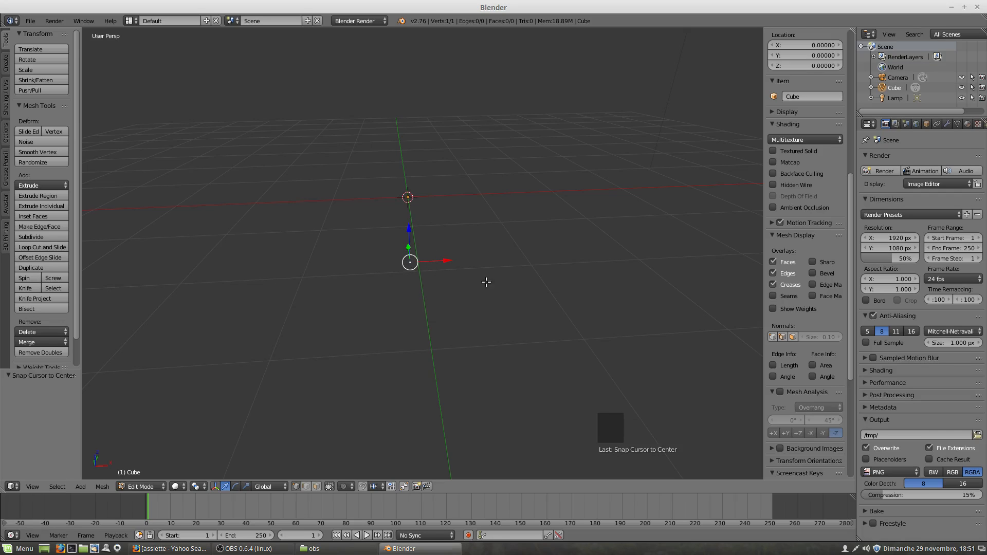
key(shift+s)
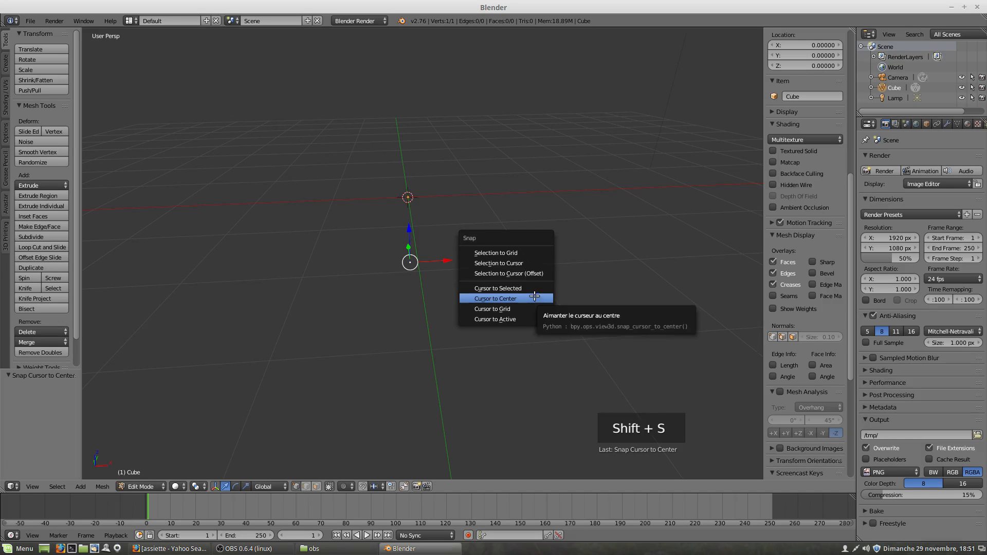
click(515, 263)
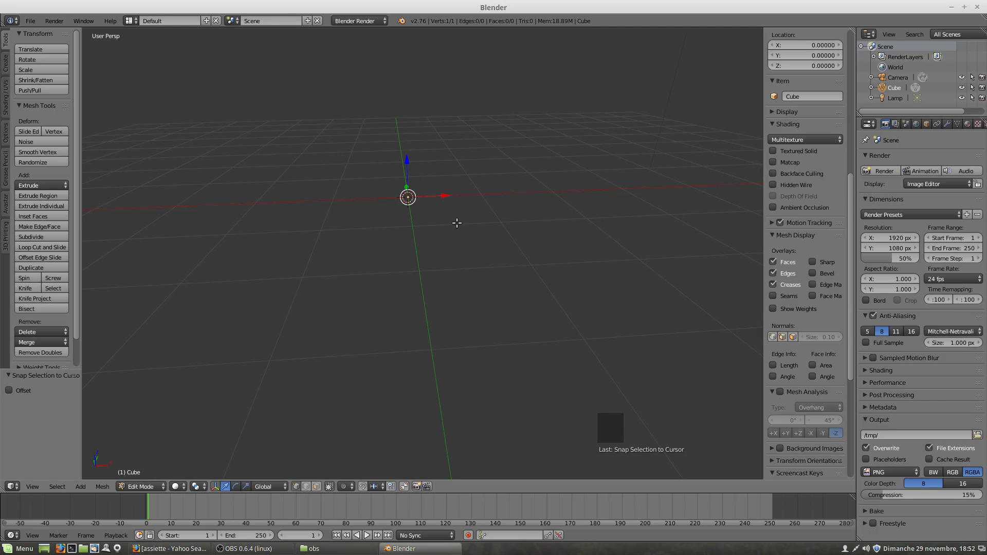
In front orthographic view, extrude the origin vertex about 1 unit along the positive X axis
key(KP_1)
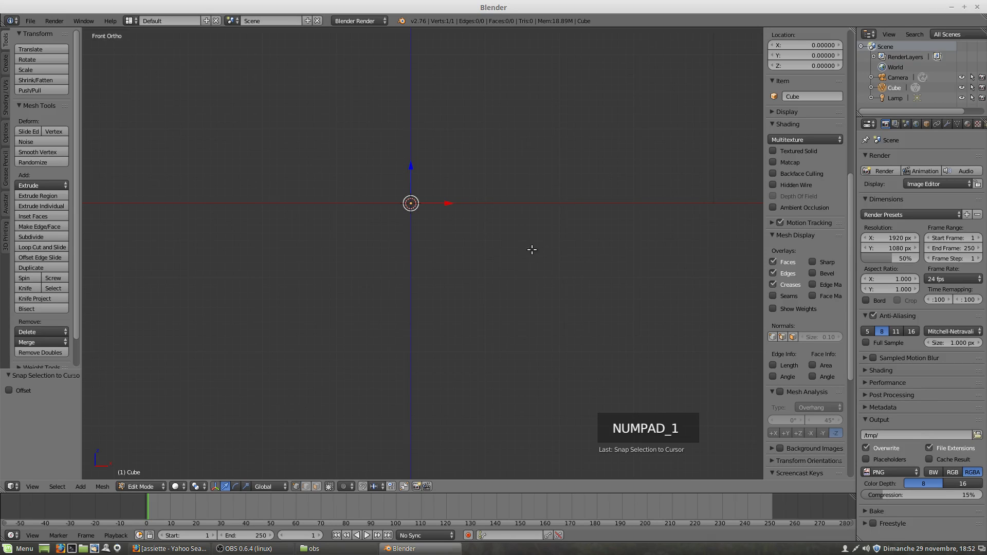
key(KP_5)
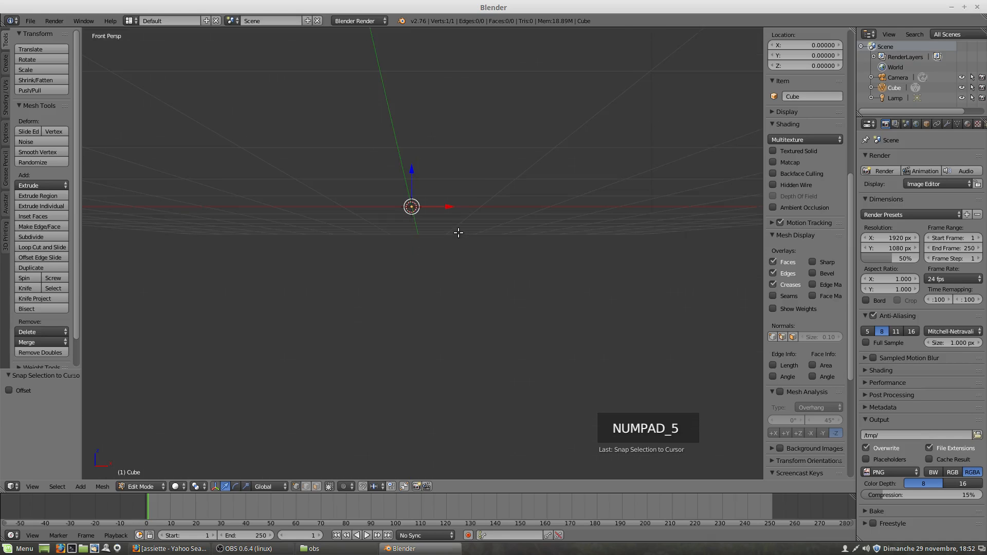
key(KP_5)
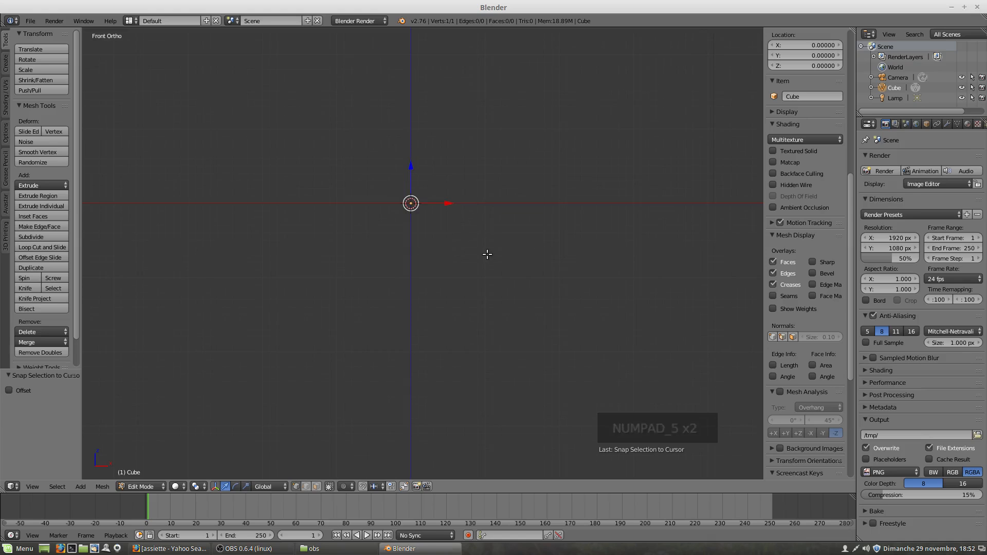
ctrl+click(484, 204)
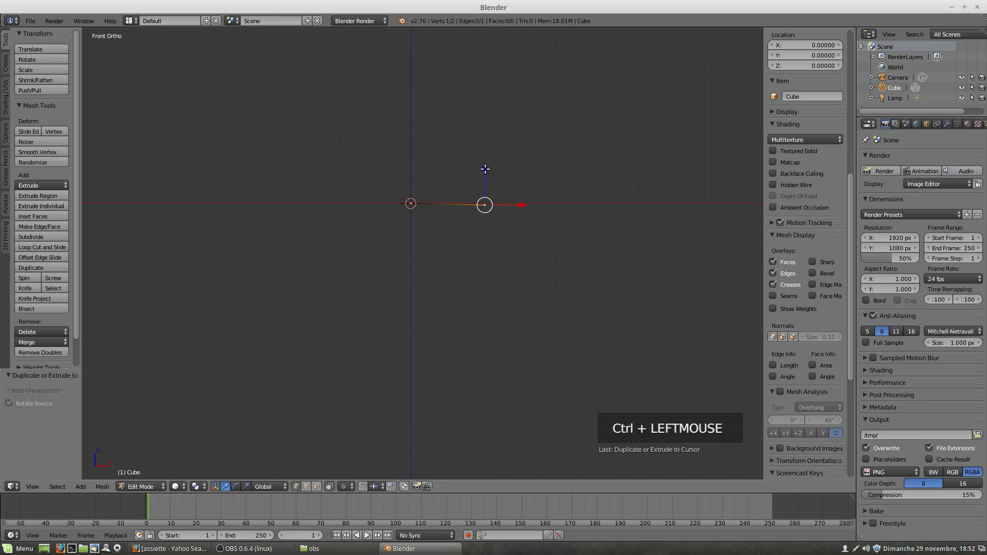
Raise the new end vertex level with the X axis and snap it to the grid
mouse_move(485, 169)
mouse_down()
mouse_move(485, 146)
mouse_move(481, 170)
mouse_up()
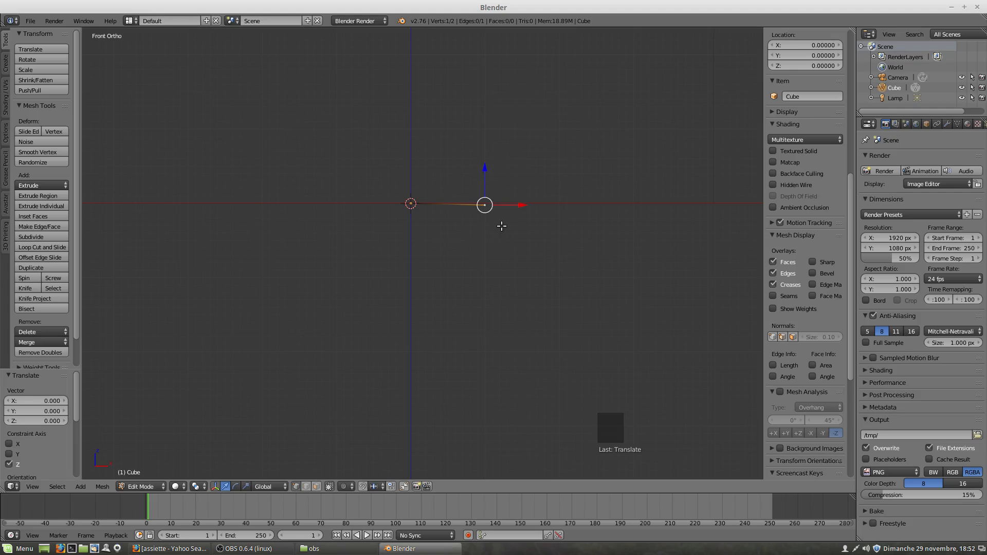
scroll(501, 226, up, 4)
scroll(493, 213, up, 1)
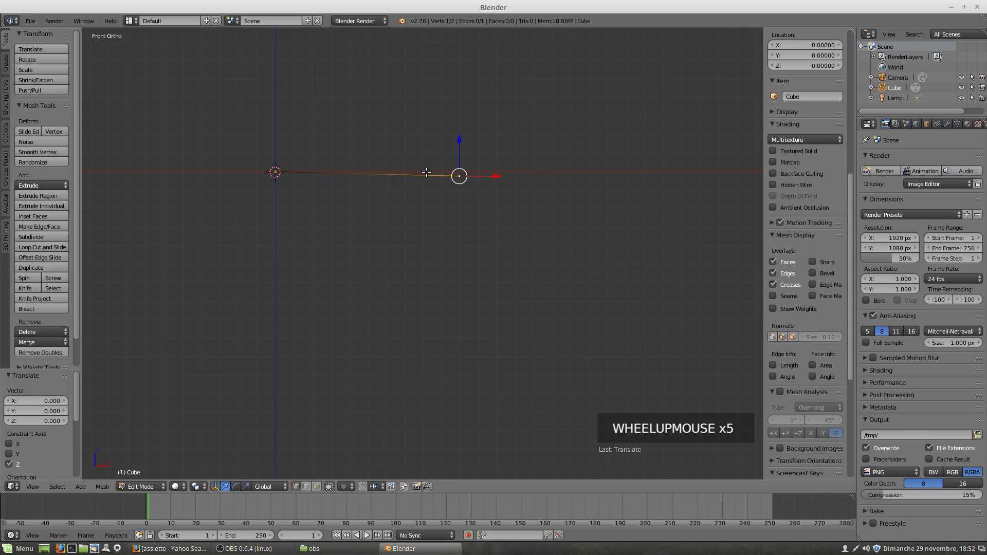
drag(460, 140, 461, 136)
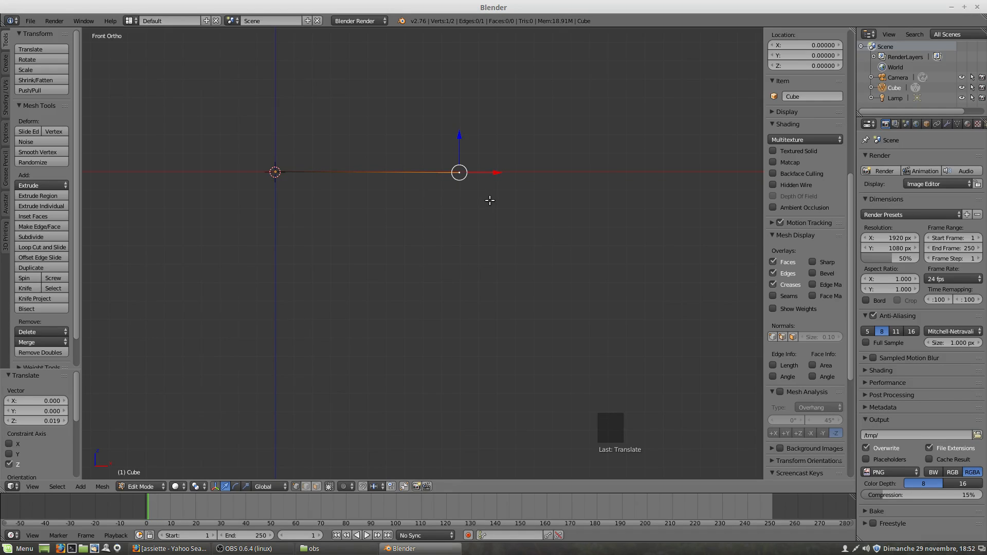
key(shift+s)
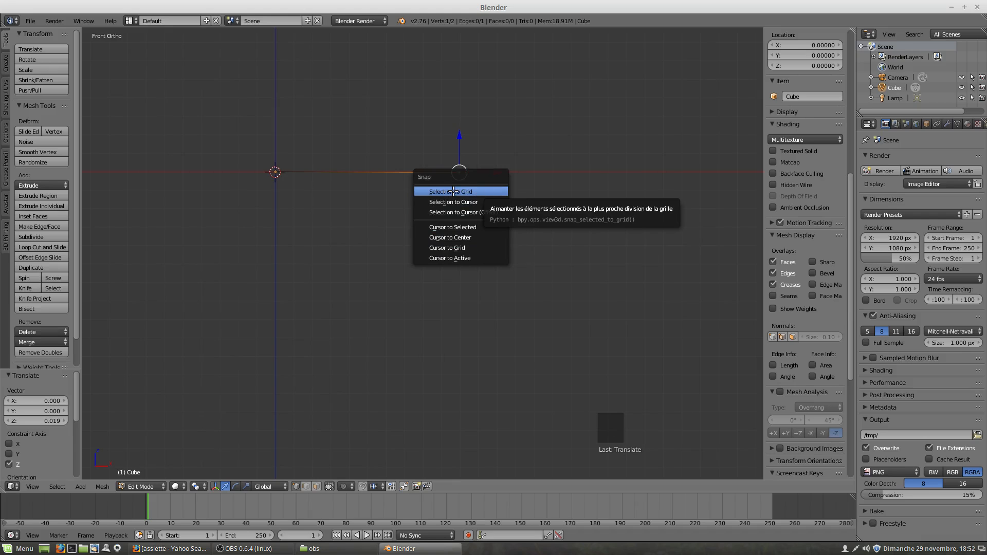
click(470, 191)
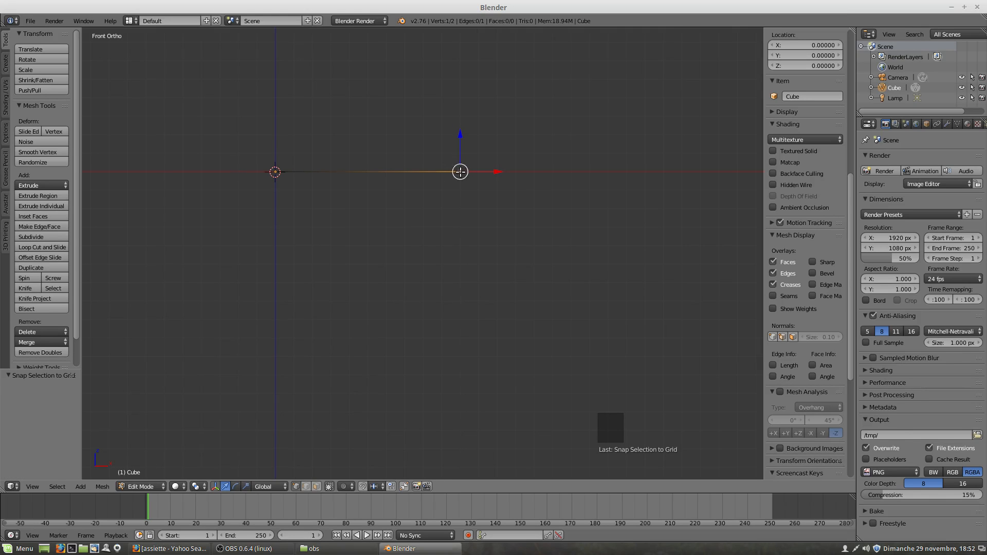
Extrude the base line's outer vertex 0.1 units straight up in Z to form the base's rim
scroll(472, 202, down, 5)
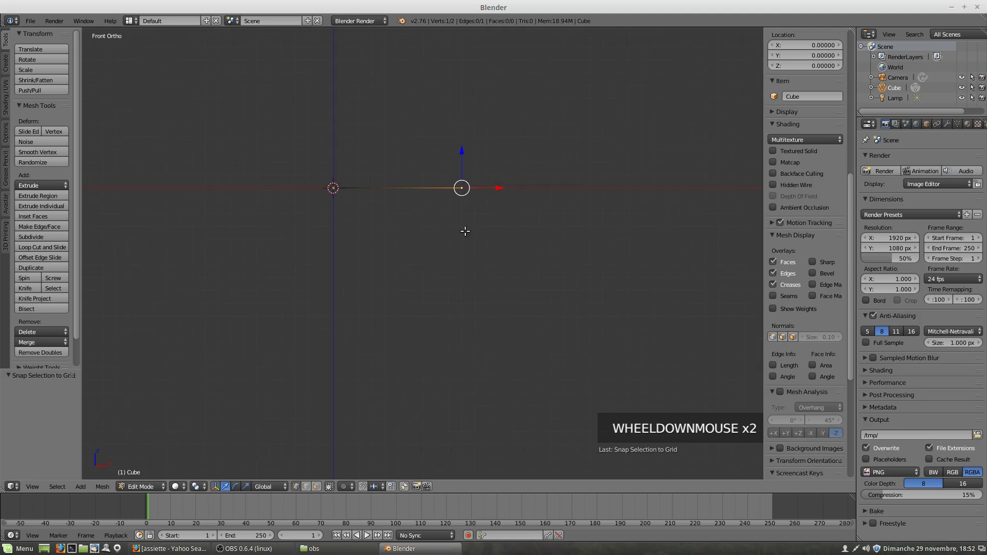
shift+middle_drag(464, 238, 473, 307)
scroll(482, 293, up, 3)
scroll(481, 293, up, 3)
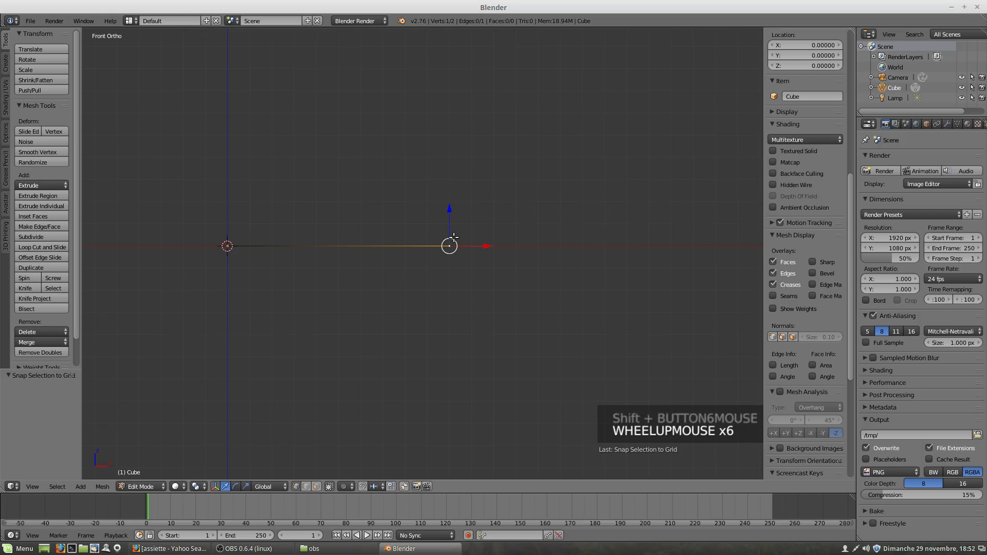
key(e)
key(e)
key(e)
key(e)
key(e)
key(e)
key(e)
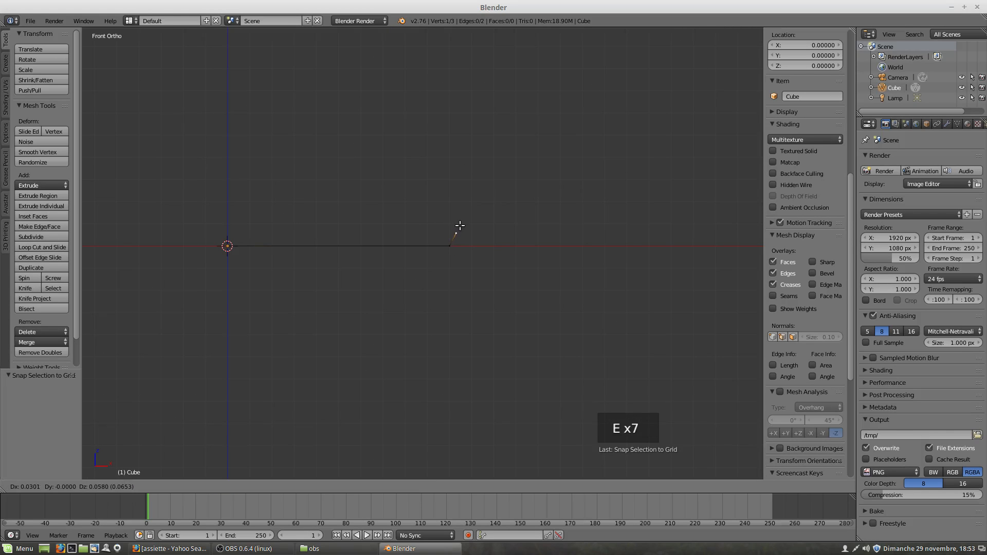
click(455, 222)
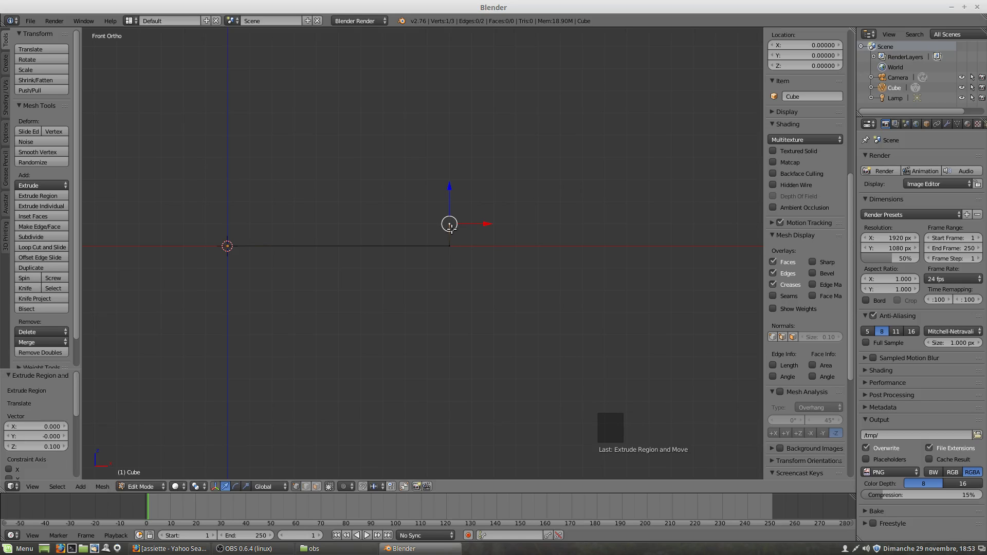
Extrude the rim vertex by -0.8 in X and 0.1 in Z, and extrude the stem 1.1 units up in Z
key(e)
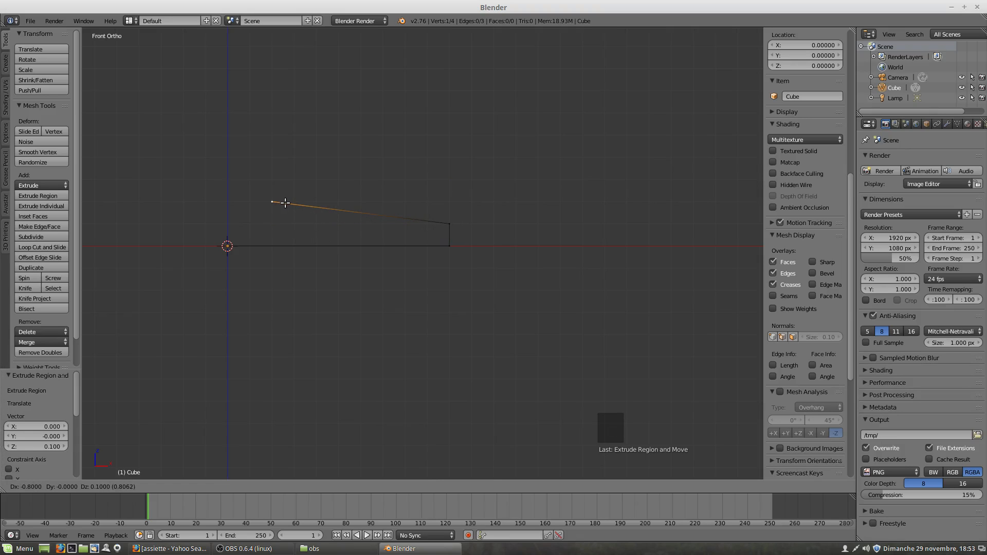
click(286, 203)
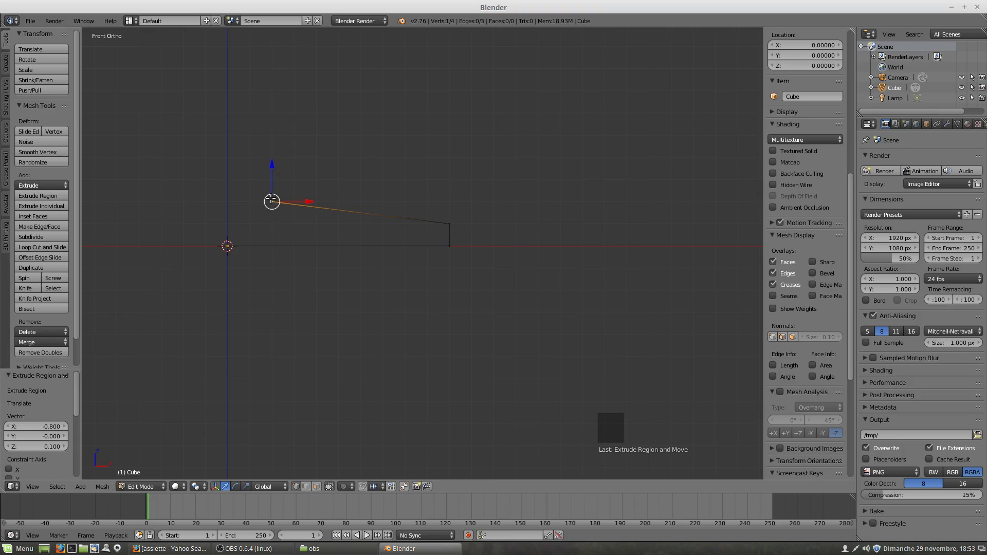
scroll(298, 200, down, 3)
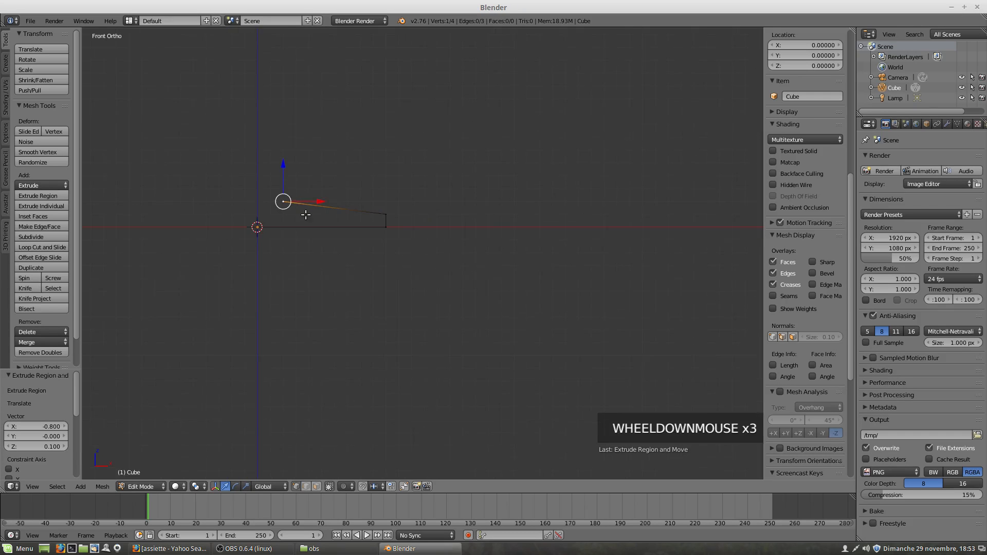
shift+middle_drag(307, 214, 359, 341)
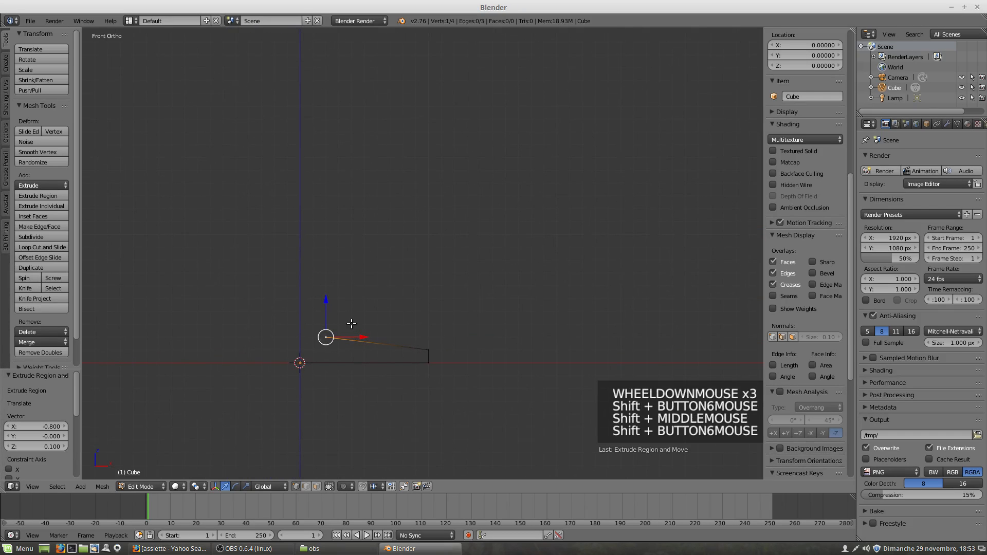
key(e)
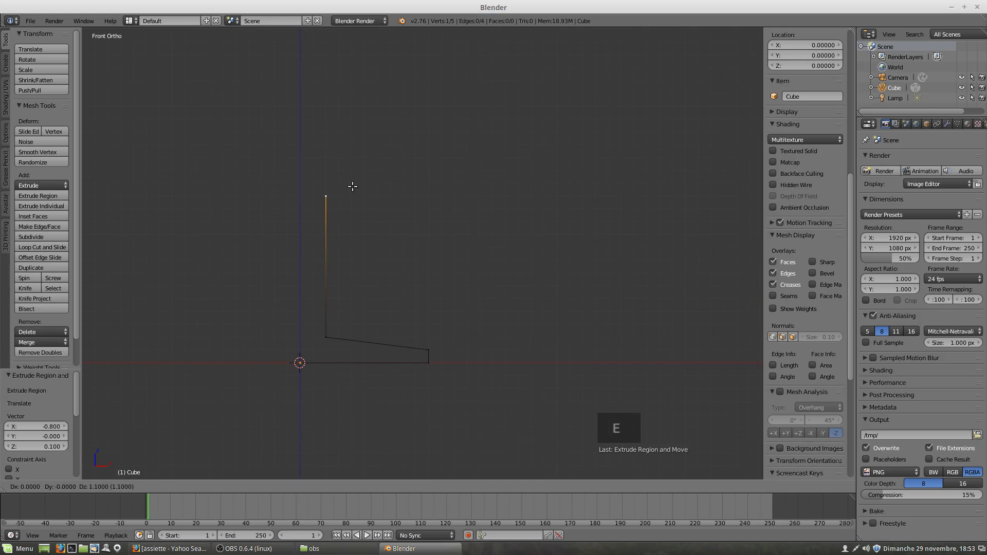
click(353, 186)
shift+middle_drag(366, 214, 387, 345)
scroll(387, 338, down, 2)
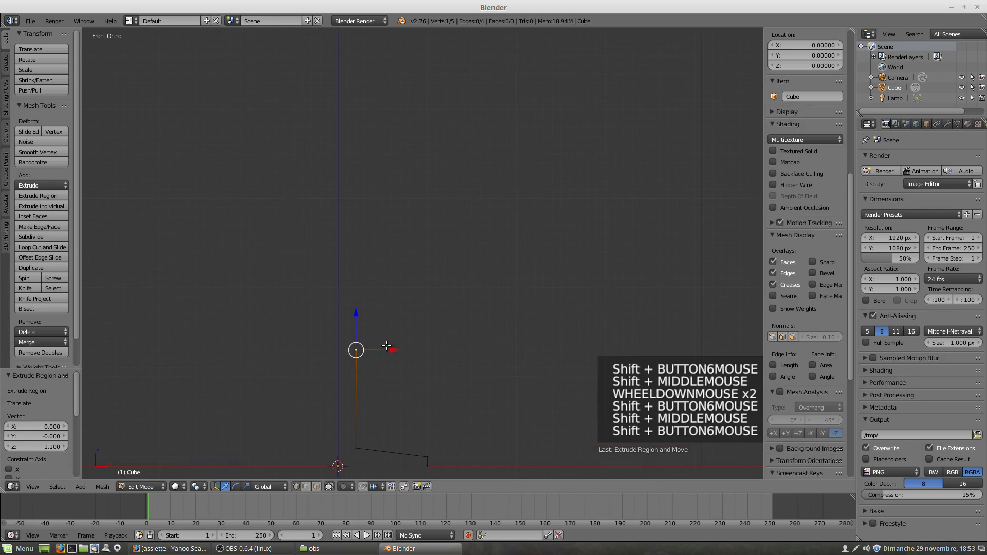
Extrude the stem's upper vertex 1.2 in X and 0.7 in Z, and extrude the bowl's outer wall 0.2 in X and 2 in Z
key(e)
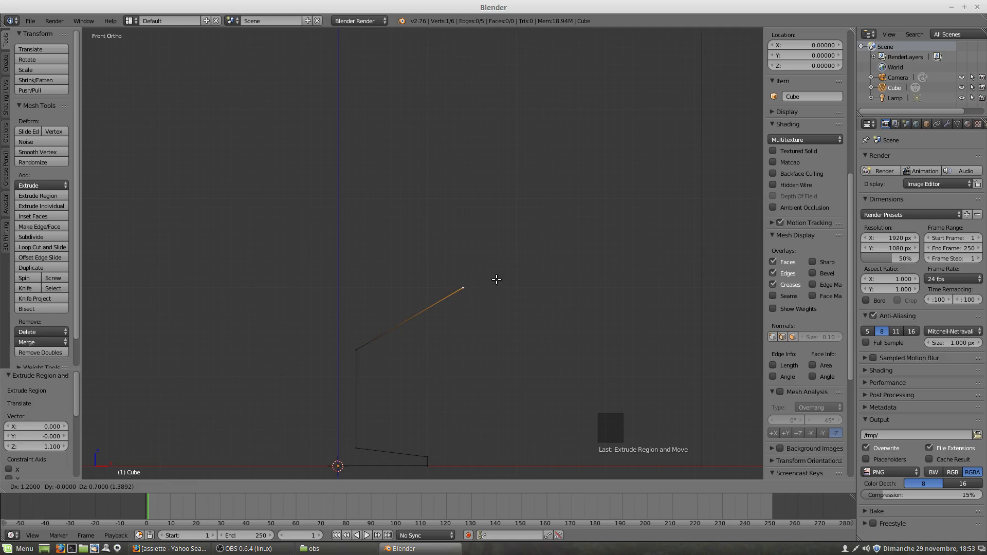
click(496, 279)
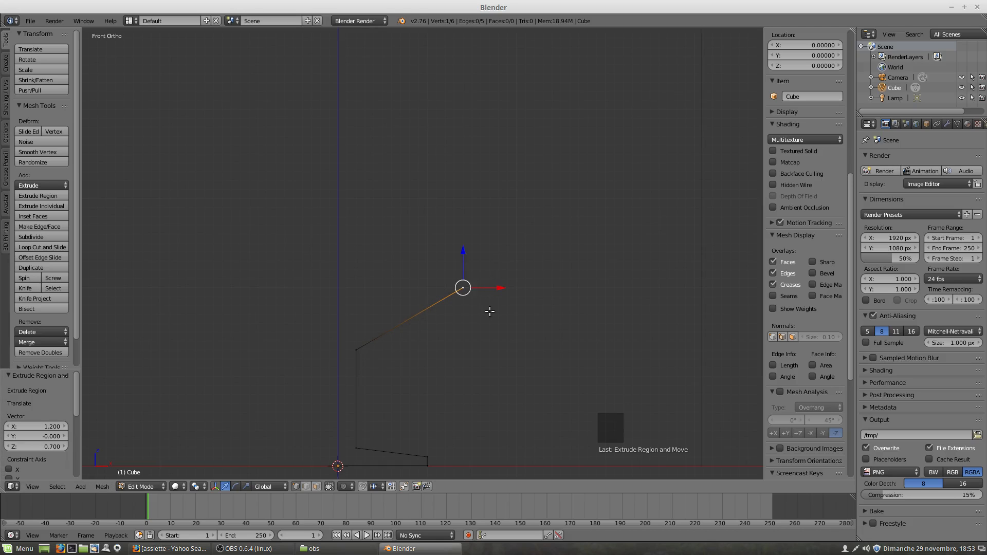
key(e)
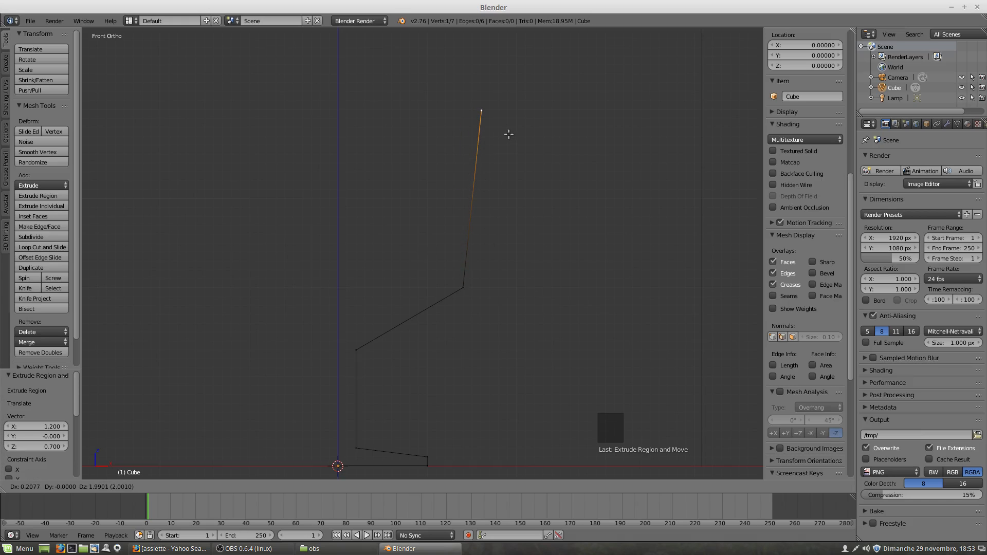
key(ctrl)
click(509, 134)
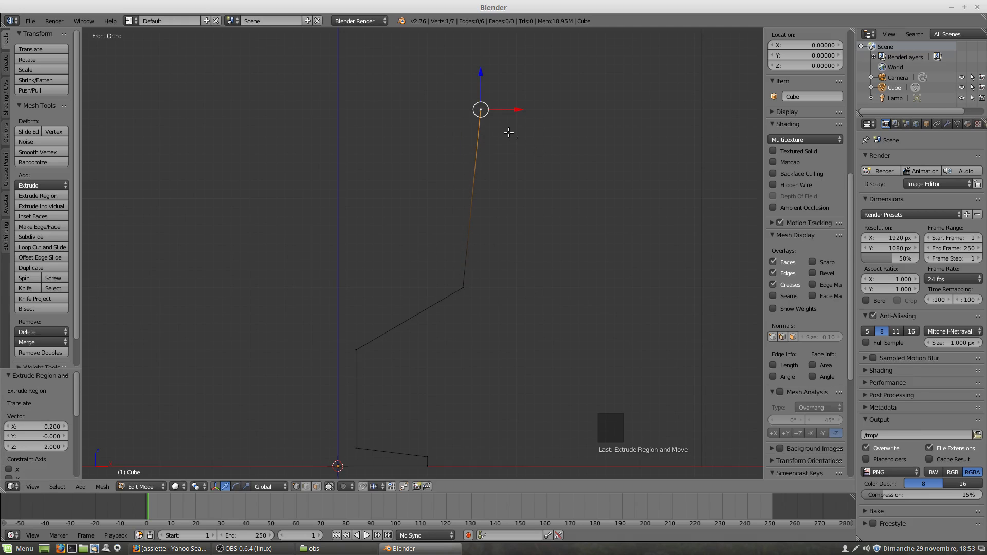
Extrude the outer wall's uppermost vertex by -0.1 in X to form the bowl's rim thickness
scroll(486, 124, up, 3)
shift+middle_drag(485, 123, 502, 229)
scroll(499, 227, up, 2)
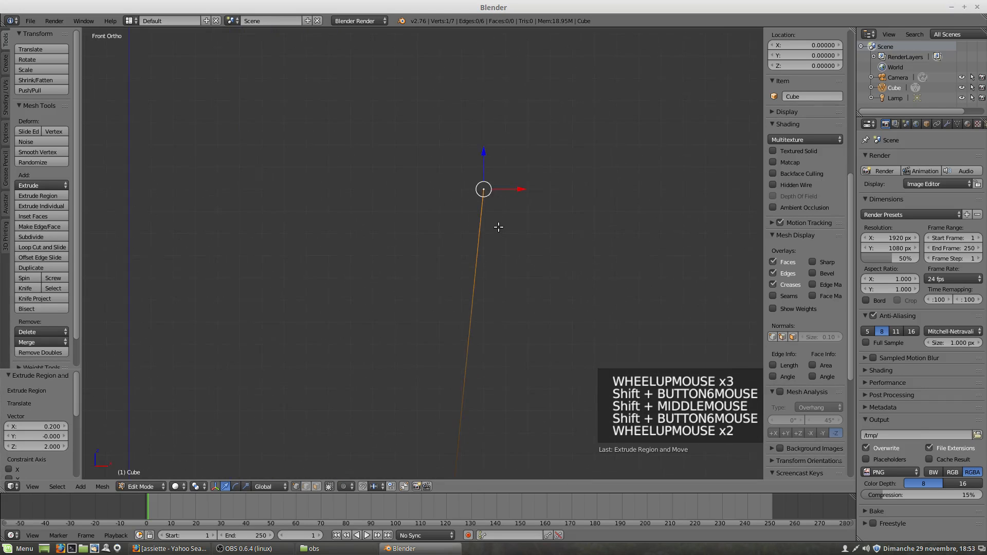
scroll(485, 188, up, 1)
key(e)
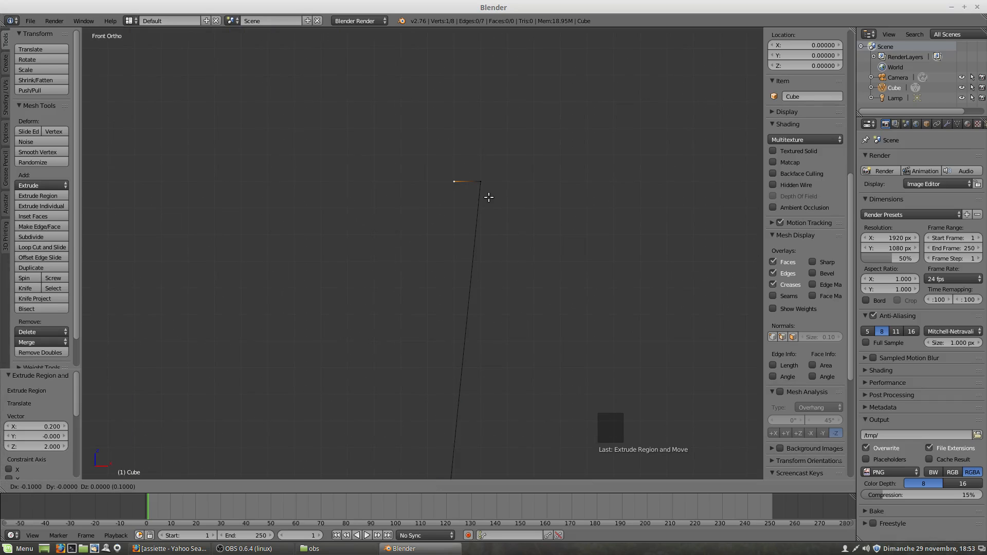
click(488, 197)
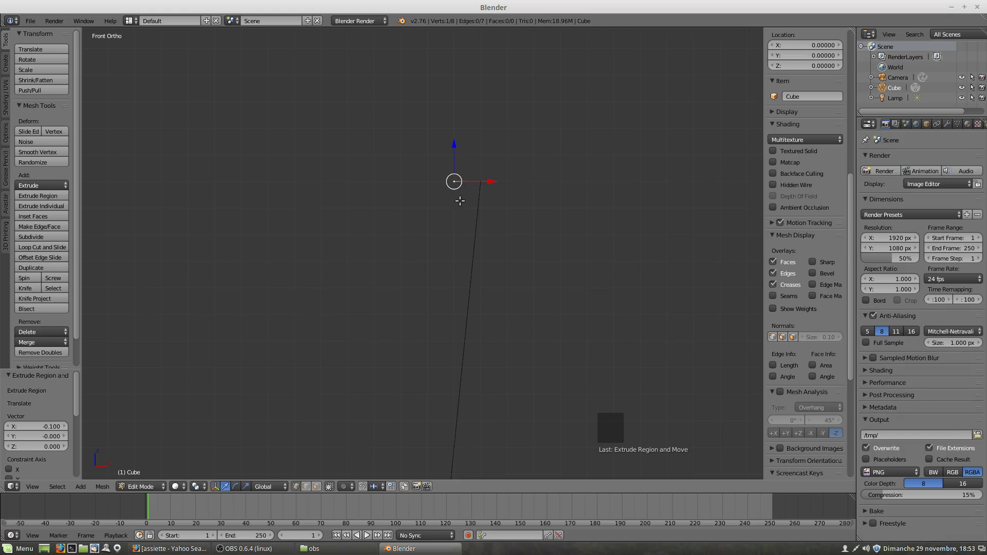
Extrude the inner rim vertex by -0.2 in X and -1.9 in Z to form the bowl's inner wall
scroll(459, 203, down, 3)
shift+middle_drag(454, 237, 469, 95)
key(e)
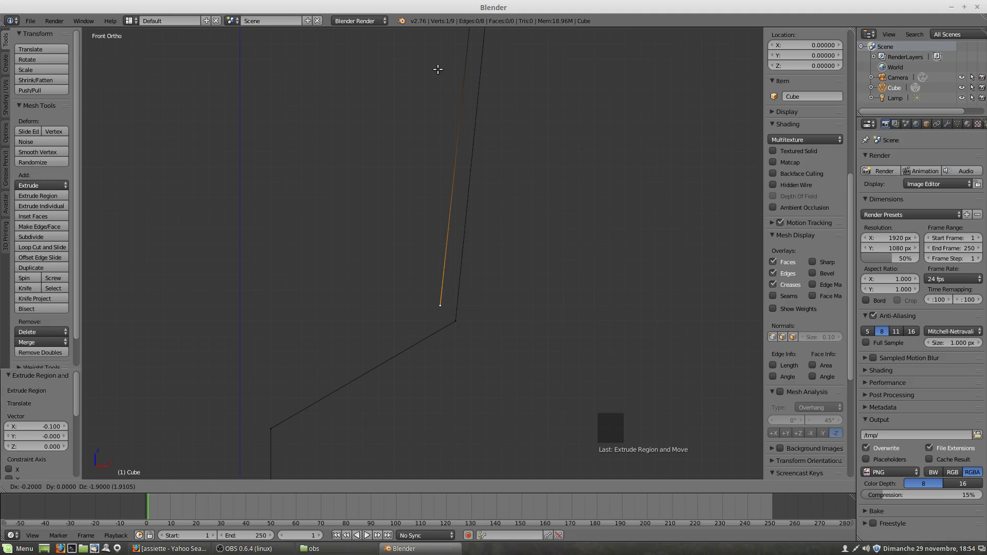
click(435, 68)
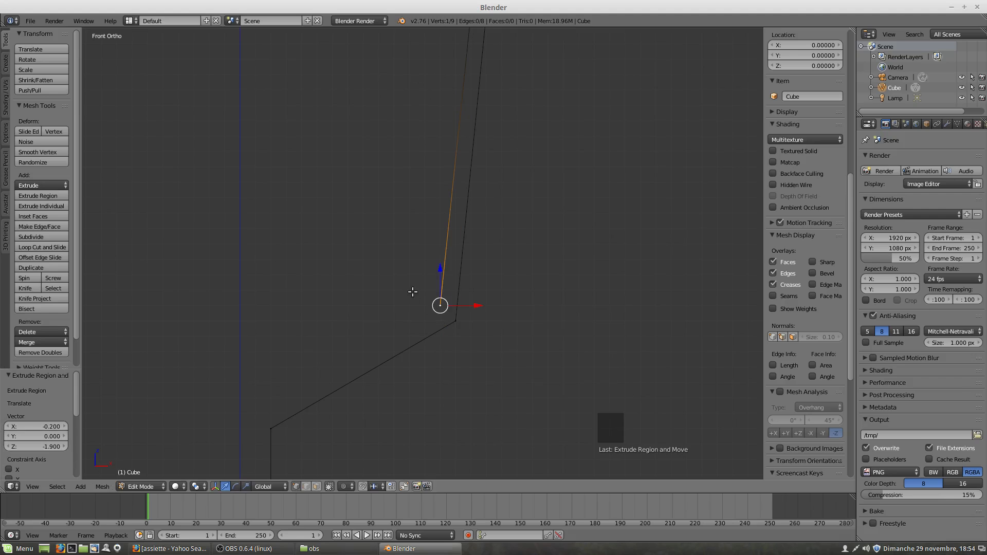
Extrude the inner wall's lower vertex by -1.3 in X and -0.8 in Z onto the Z axis, and raise it 0.1 in Z
key(e)
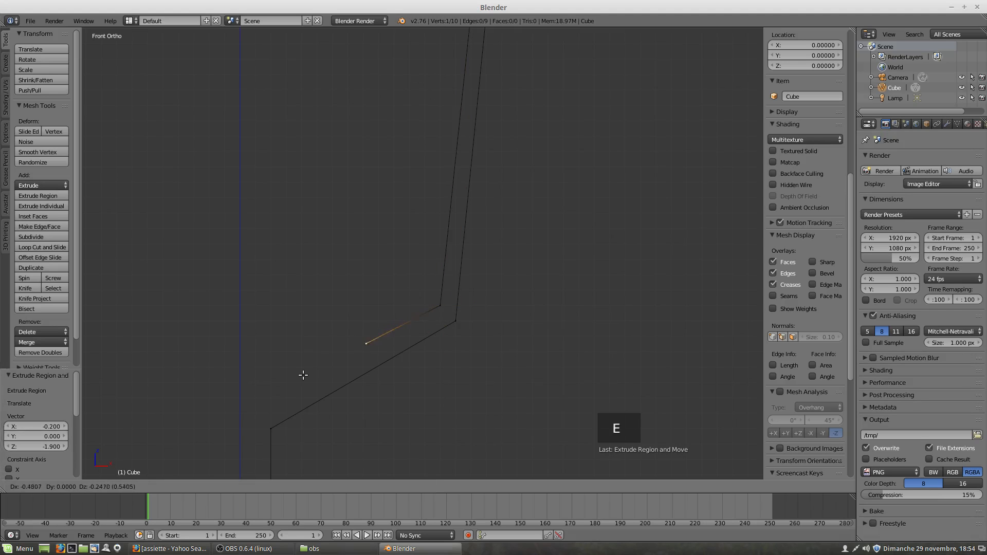
click(190, 448)
shift+scroll(346, 404, left, 1)
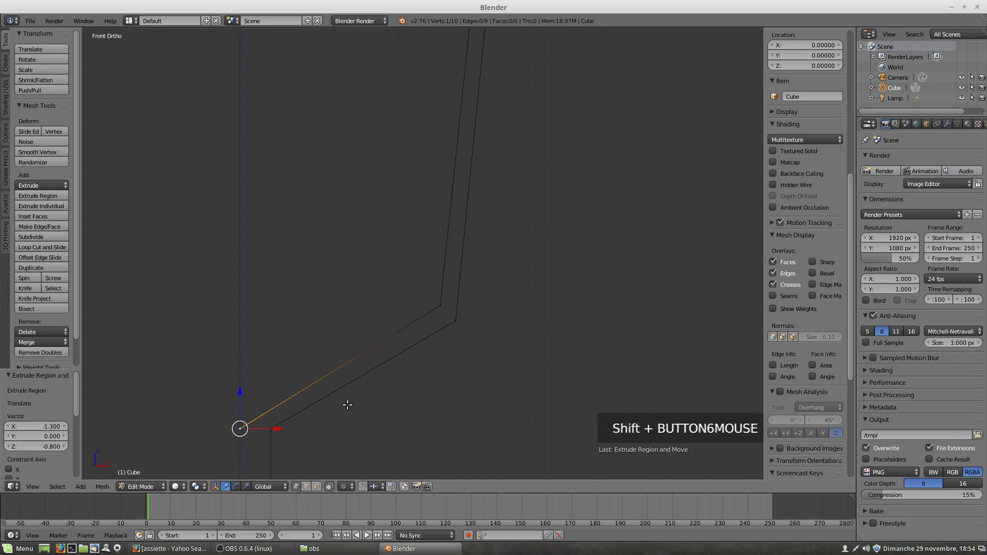
shift+middle_drag(346, 404, 414, 241)
shift+scroll(430, 231, left, 1)
scroll(428, 240, down, 1)
scroll(428, 240, down, 1)
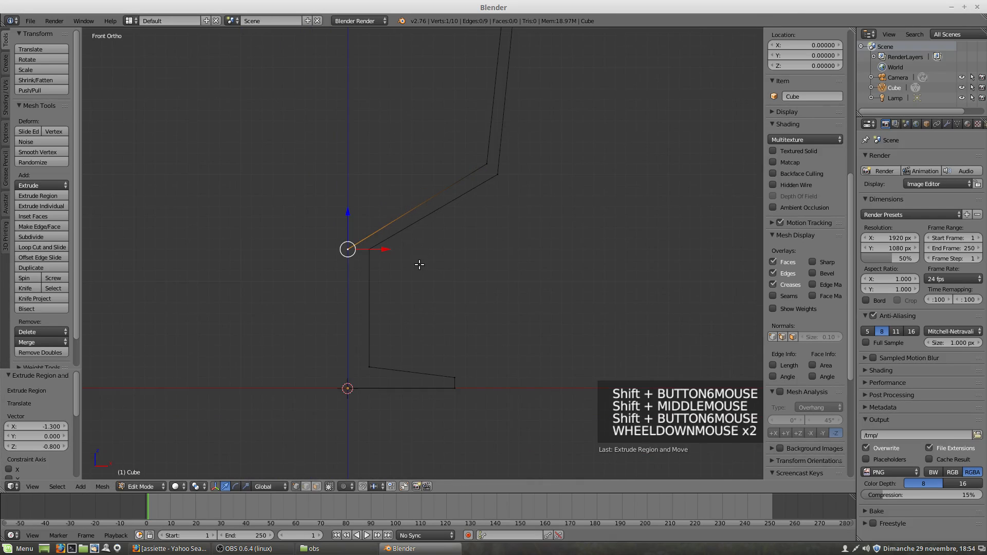
scroll(362, 247, up, 4)
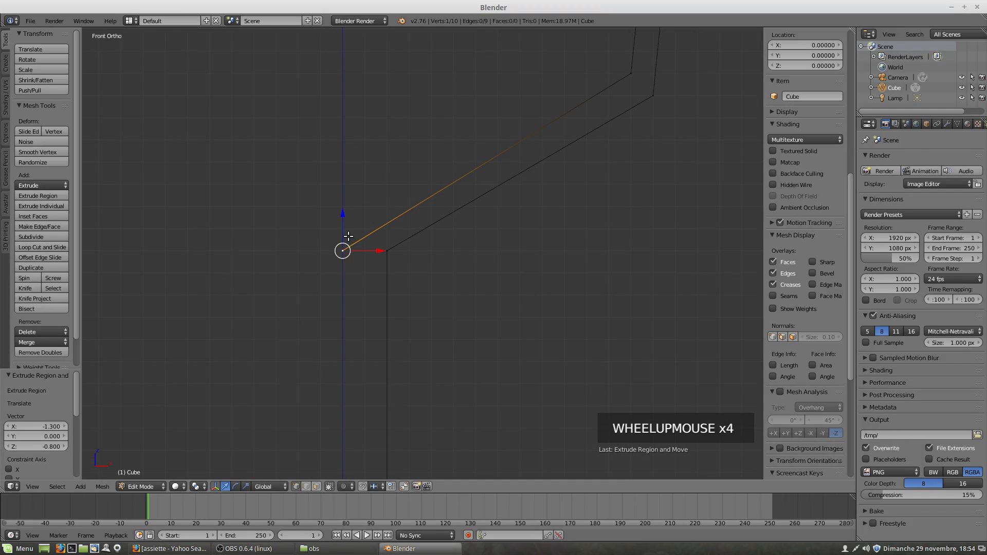
key(g)
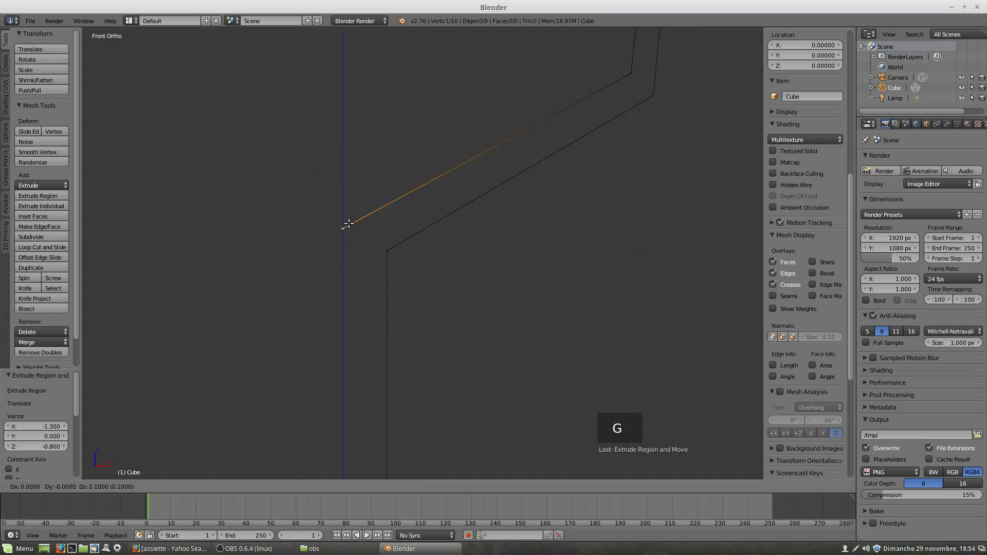
click(349, 217)
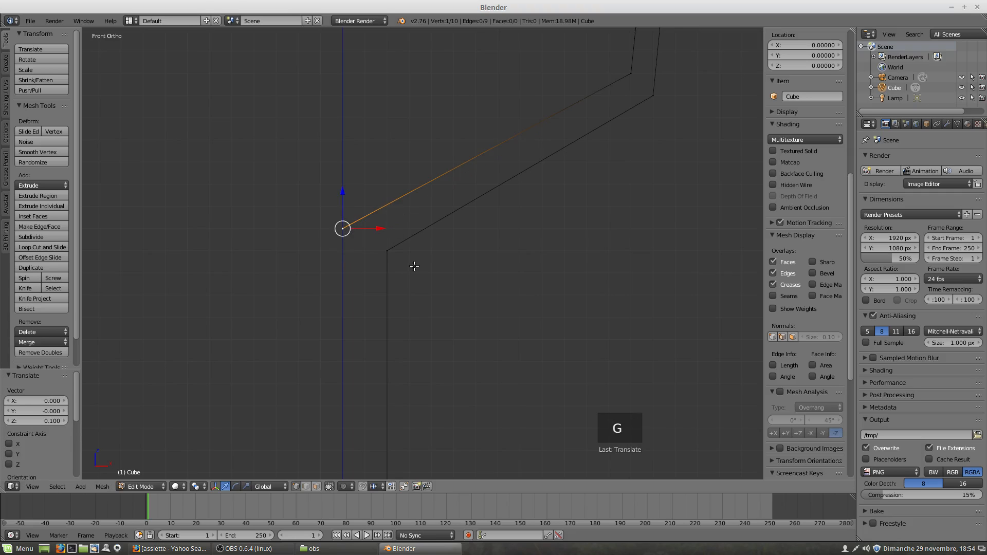
Select all vertices of the half profile
scroll(427, 272, down, 3)
shift+middle_drag(443, 273, 444, 235)
scroll(444, 234, down, 5)
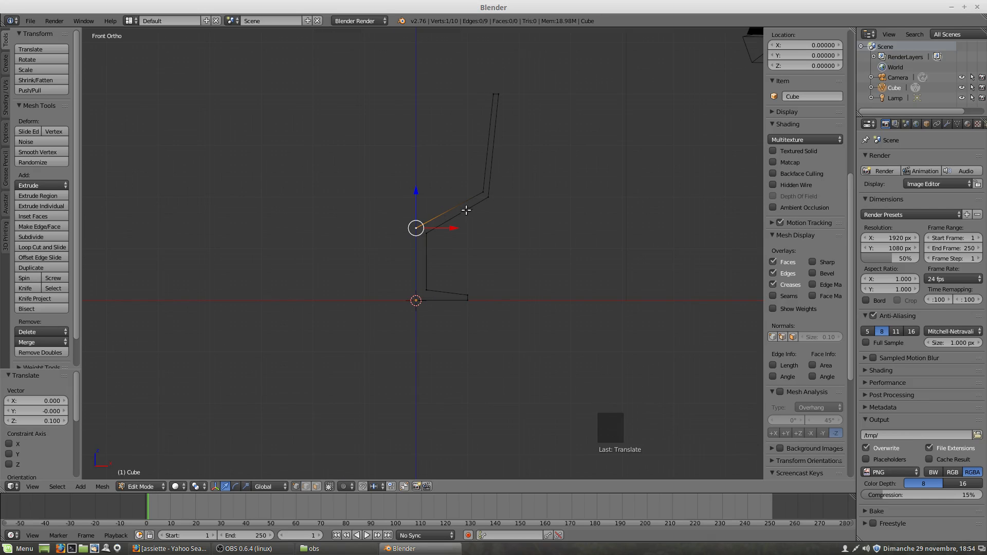
shift+middle_drag(494, 184, 489, 227)
scroll(490, 297, up, 4)
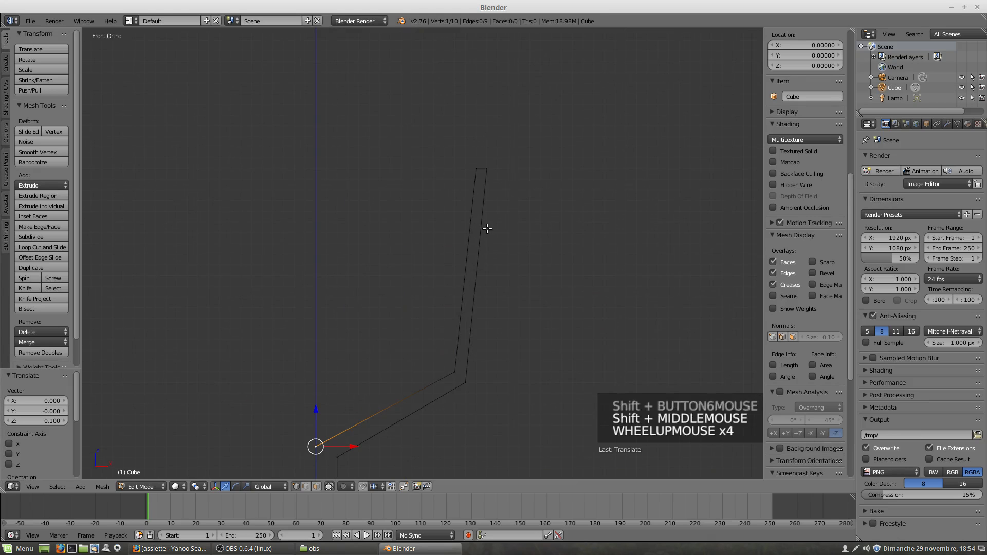
scroll(486, 208, down, 3)
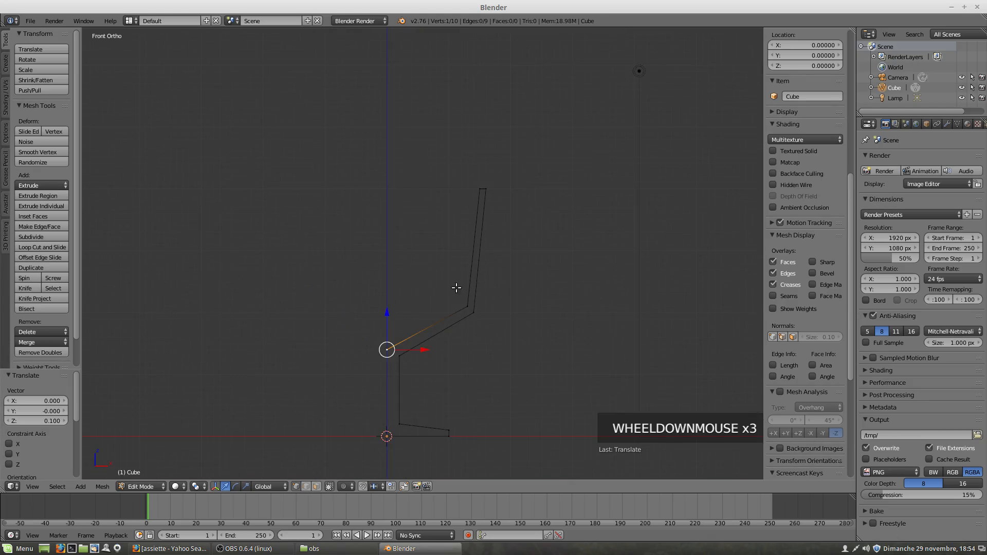
shift+middle_drag(456, 286, 470, 200)
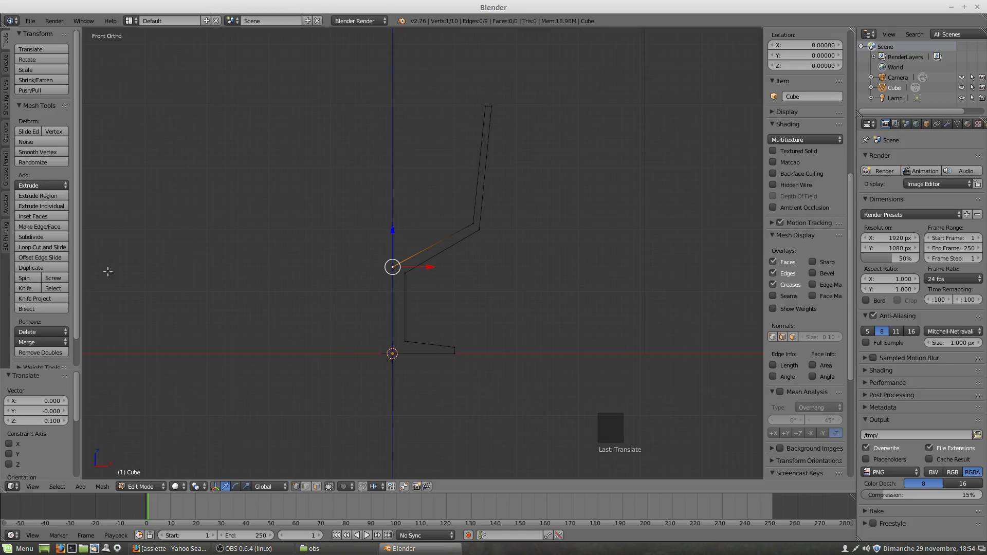
key(a)
key(a)
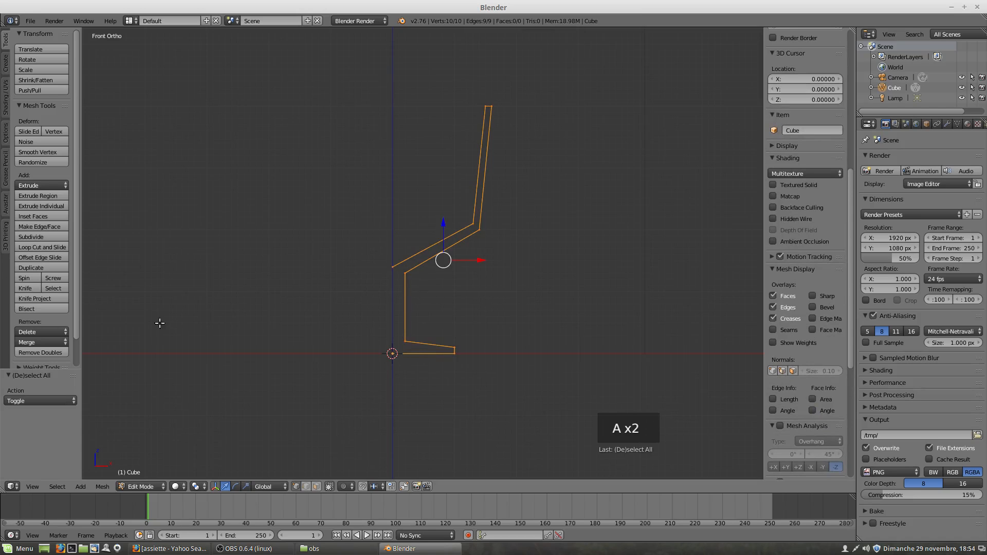
Try spinning the selected profile from the front view, and undo the spin
click(31, 278)
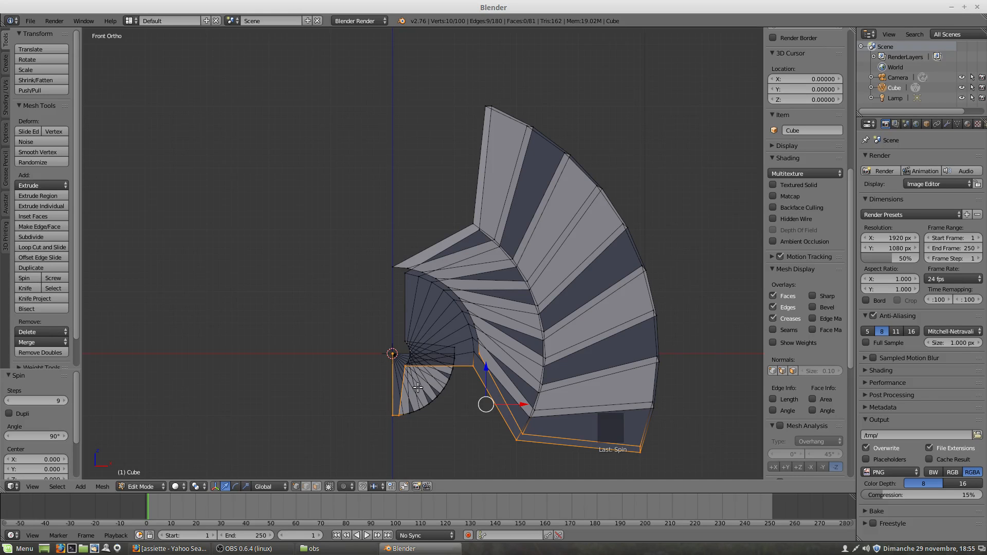
key(ctrl+z)
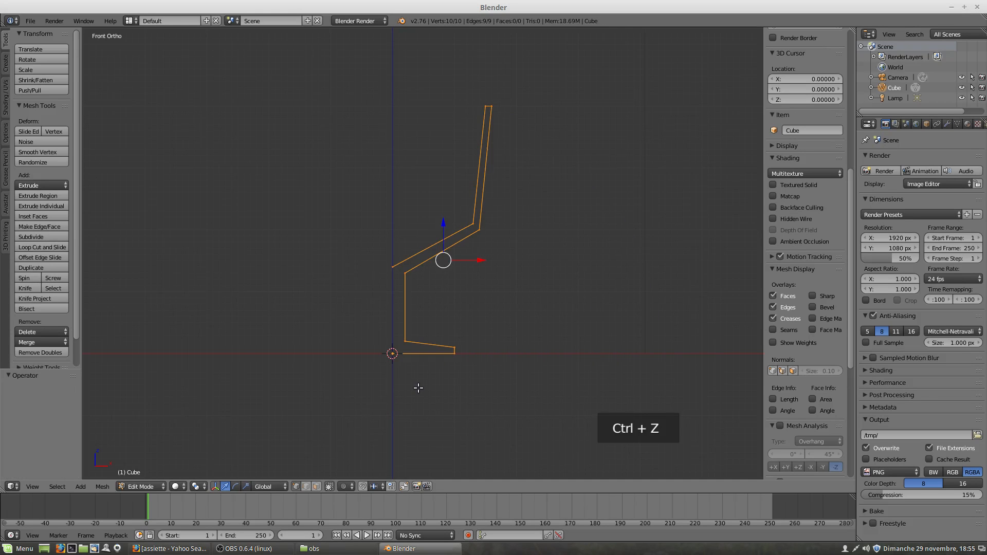
In top orthographic view, spin the profile around the origin with an angle of 360 degrees
key(KP_7)
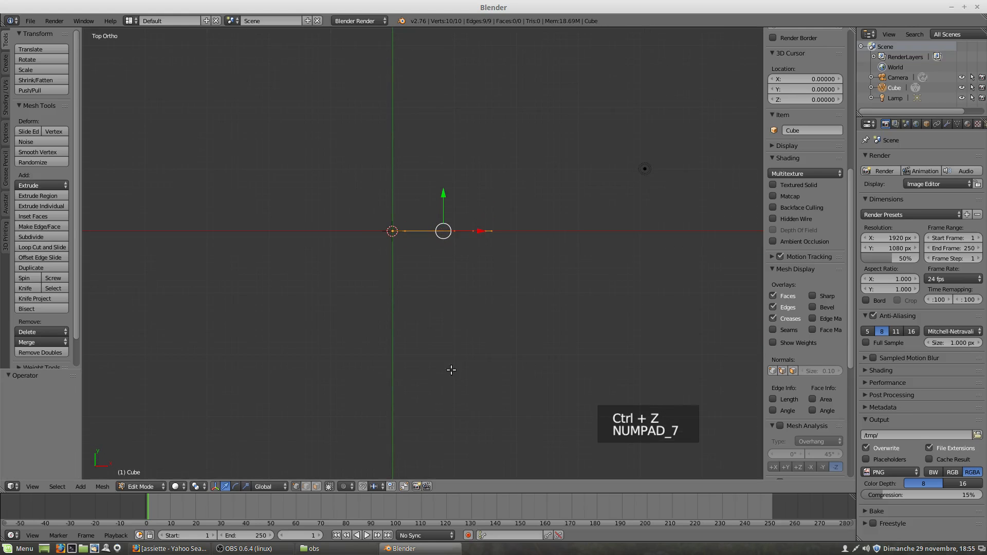
click(27, 278)
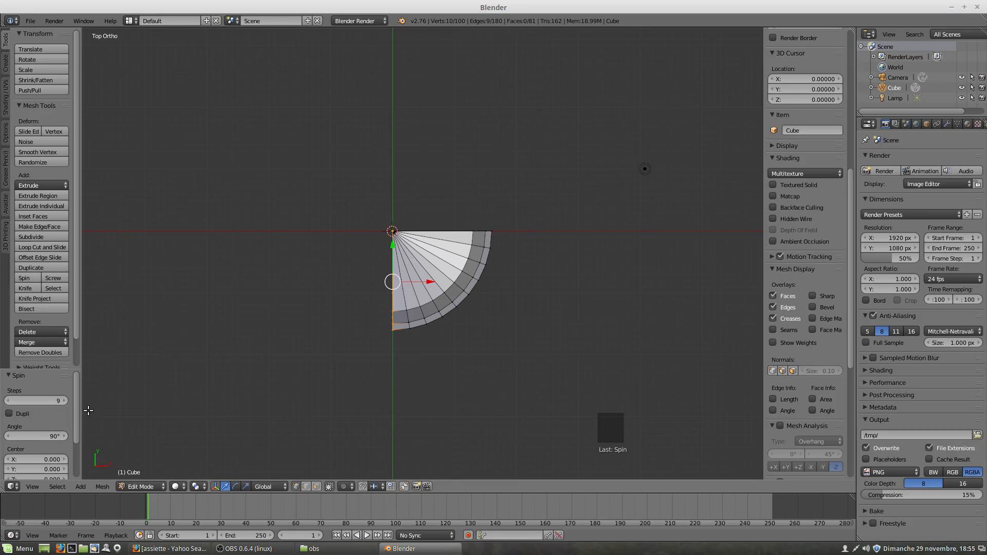
click(50, 437)
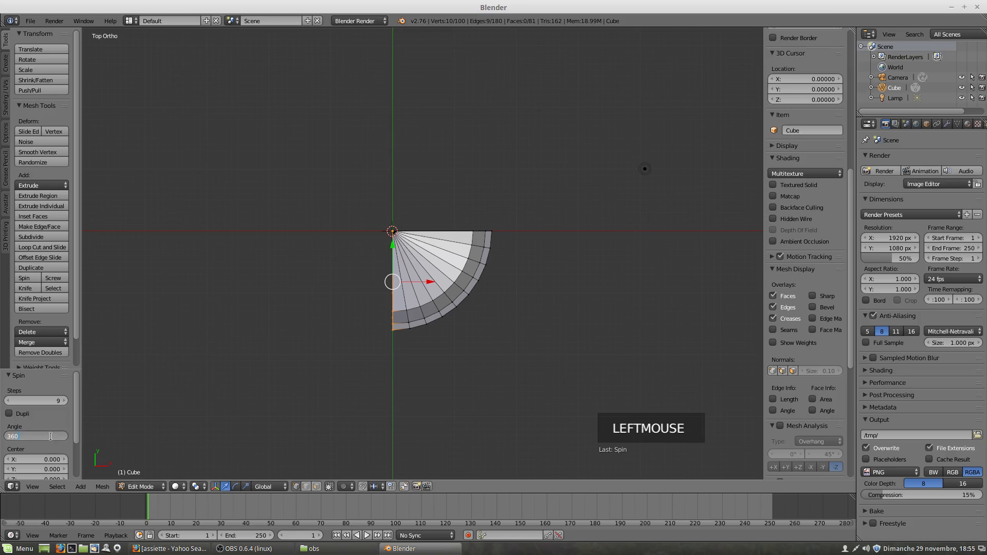
key(Return)
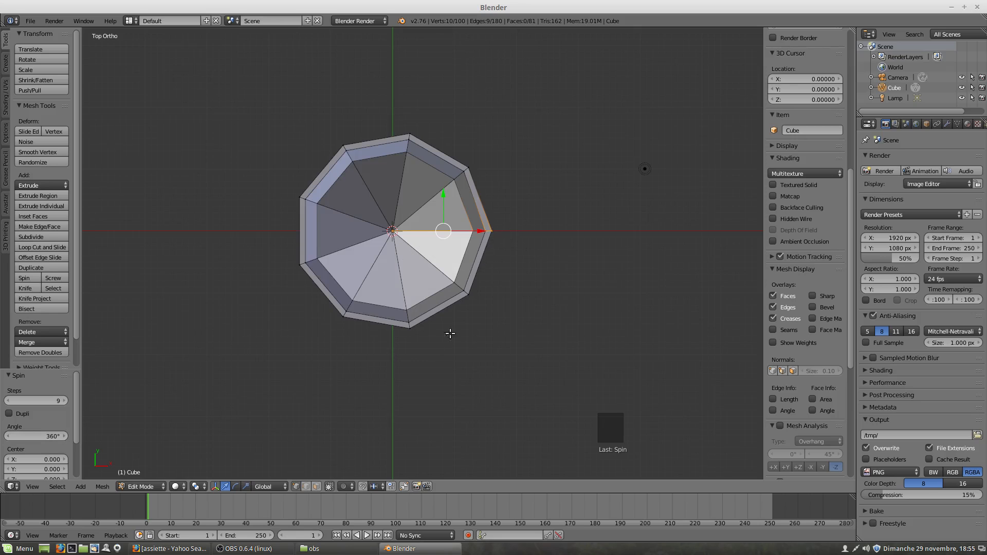
Select the inner rim vertex at the spin's seam, try moving it along Y, and undo the move
middle_drag(415, 362, 415, 264)
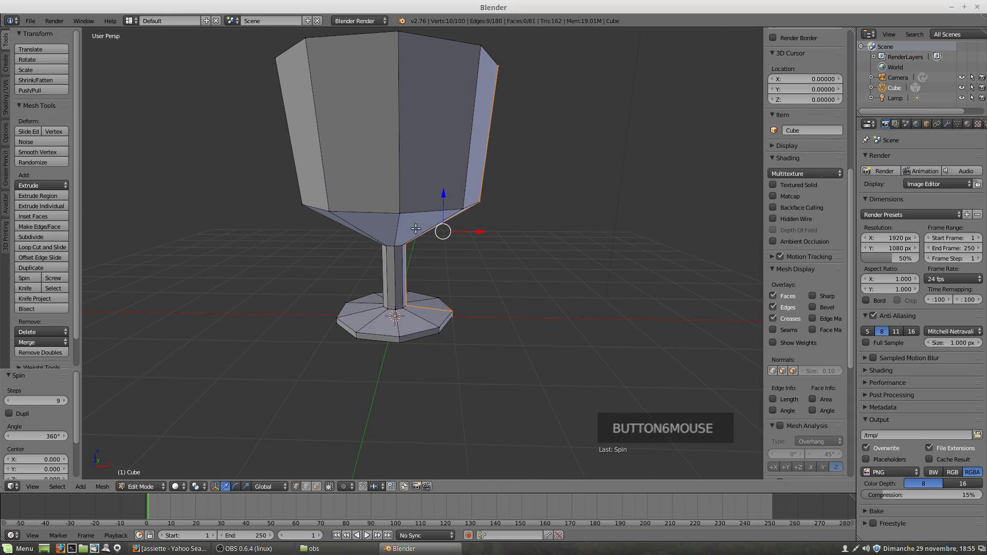
middle_drag(417, 271, 326, 187)
scroll(412, 239, down, 2)
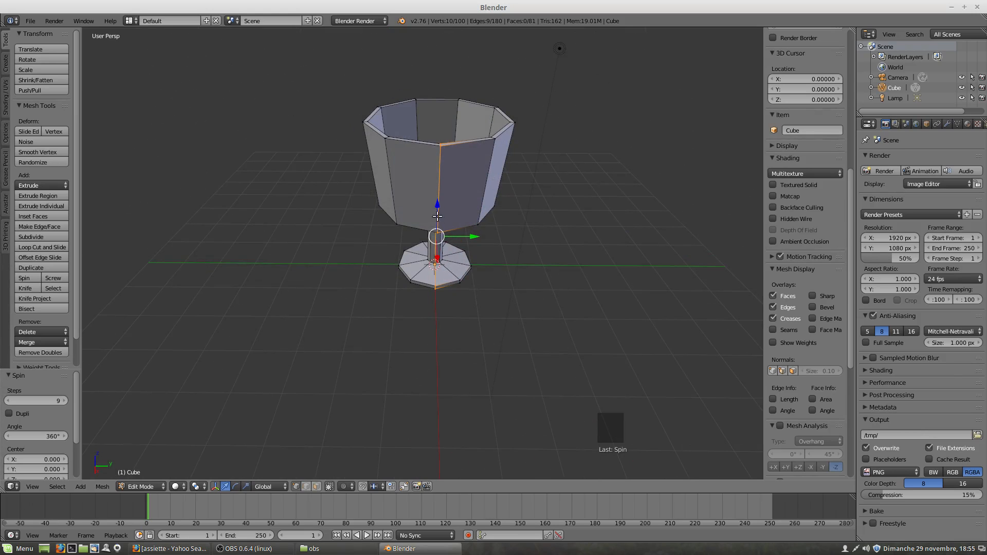
scroll(439, 175, up, 4)
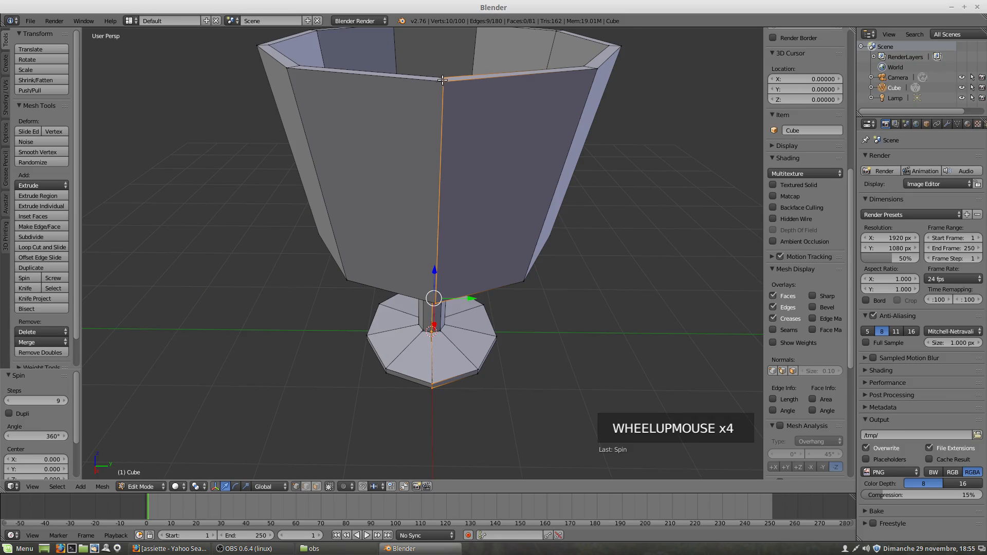
middle_drag(443, 86, 440, 138)
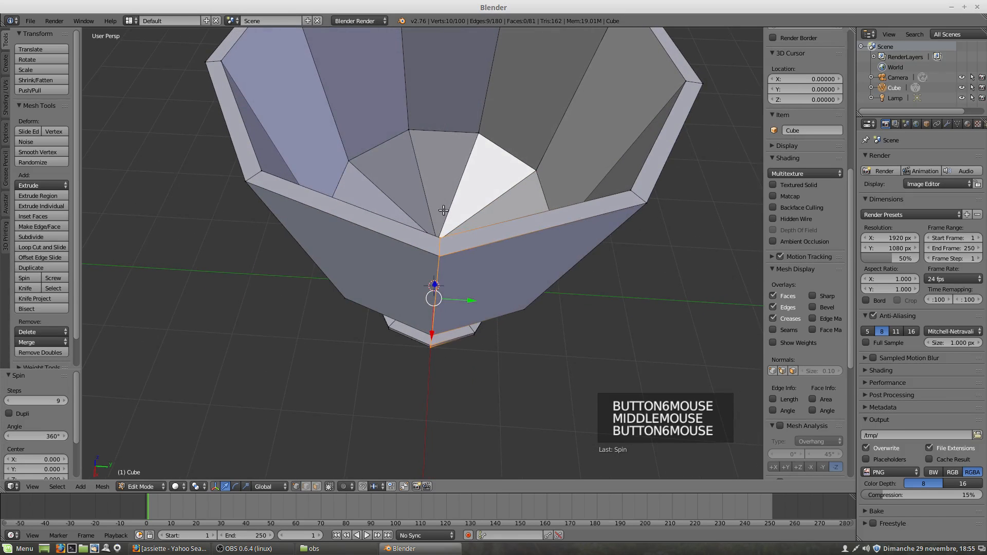
right_click(440, 238)
scroll(440, 252, up, 2)
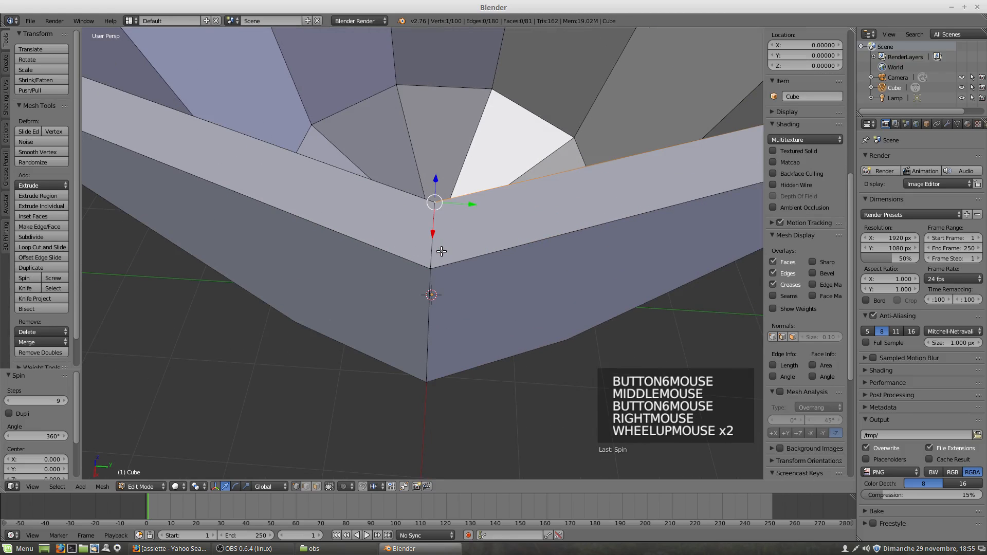
click(471, 208)
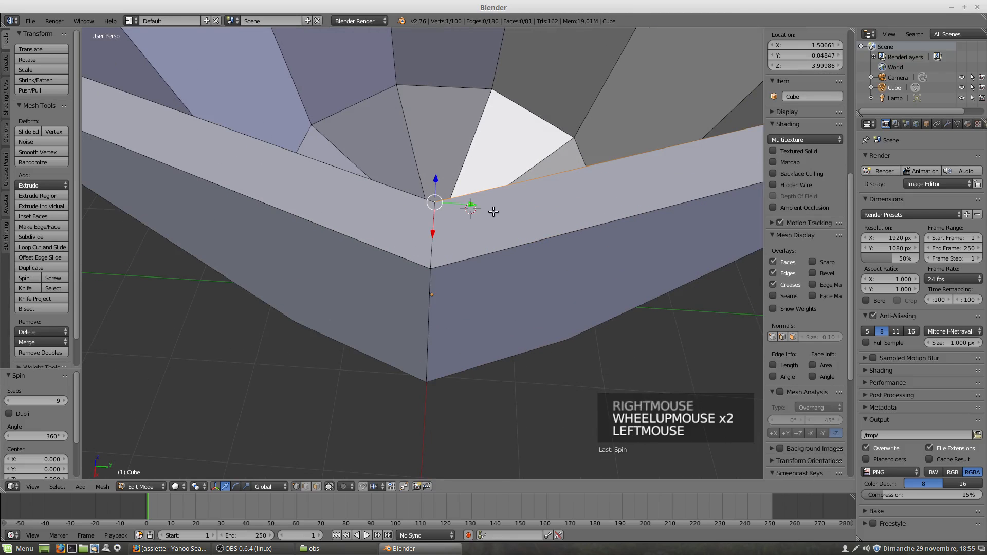
drag(469, 205, 490, 210)
key(ctrl+z)
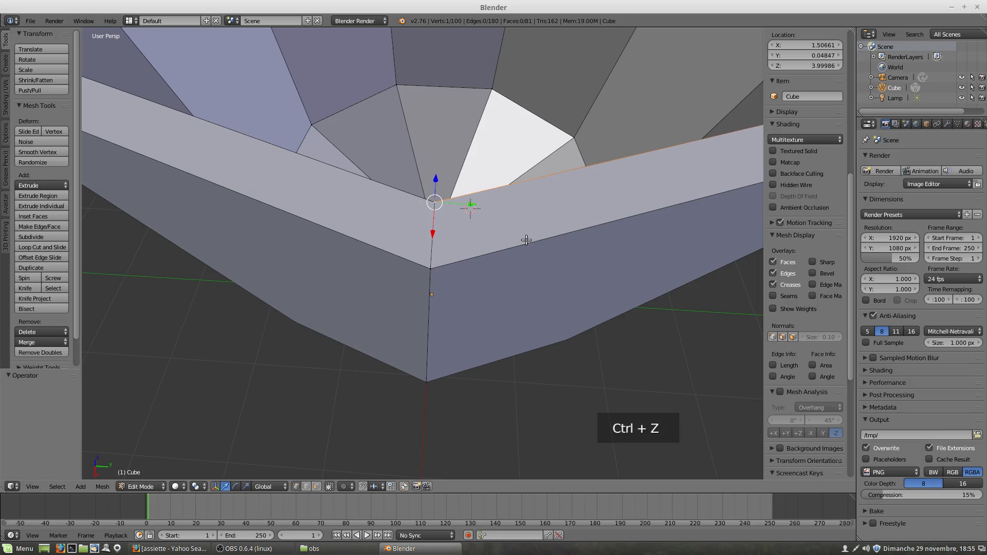
Select the entire glass mesh
key(a)
key(a)
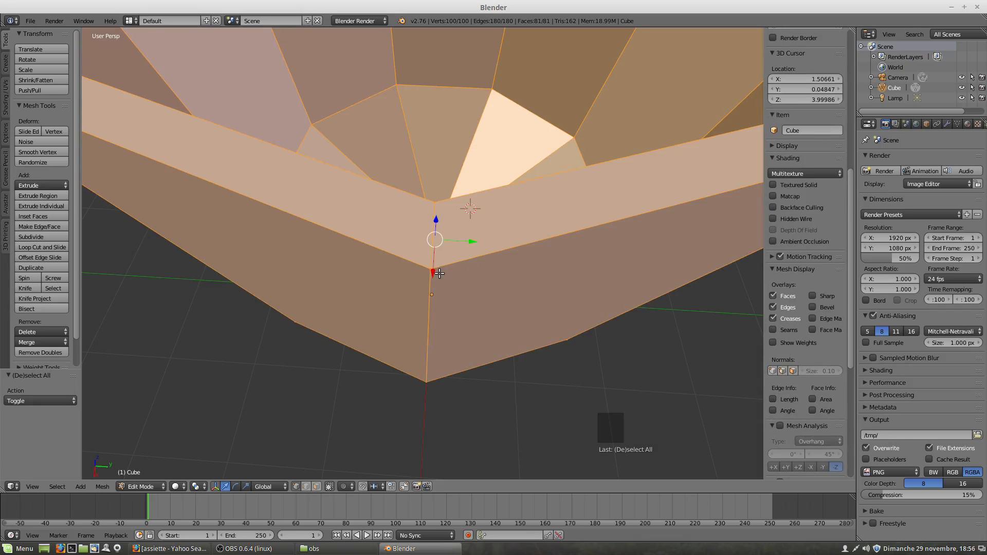
scroll(438, 260, down, 3)
mouse_move(437, 260)
middle_down()
mouse_move(436, 239)
mouse_move(439, 247)
middle_up()
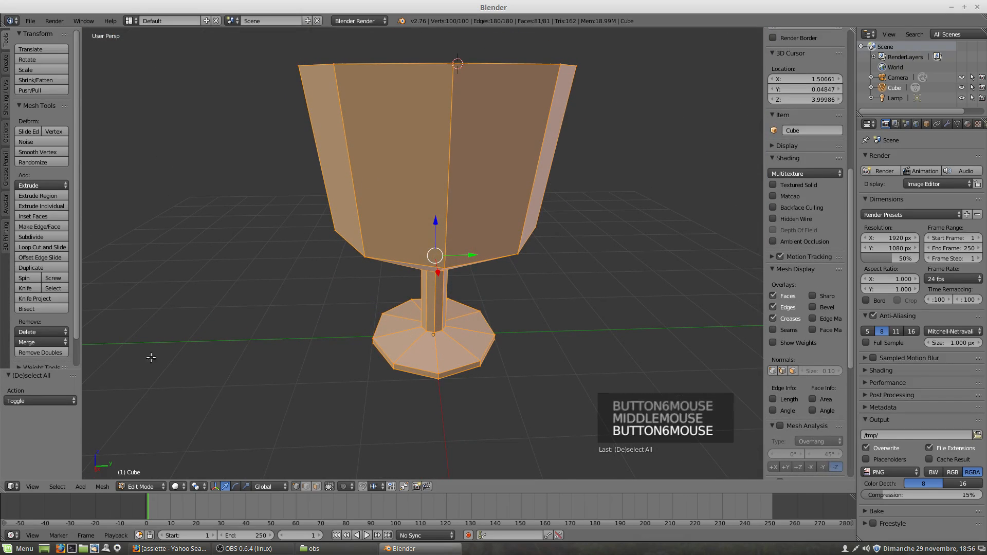
Remove the duplicate vertices from the entire glass mesh
click(33, 352)
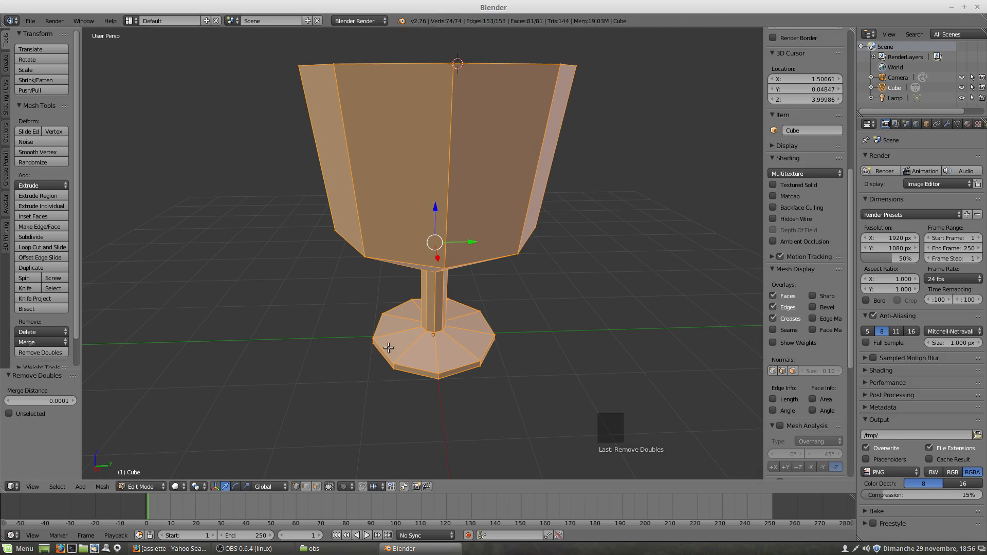
middle_drag(404, 232, 589, 174)
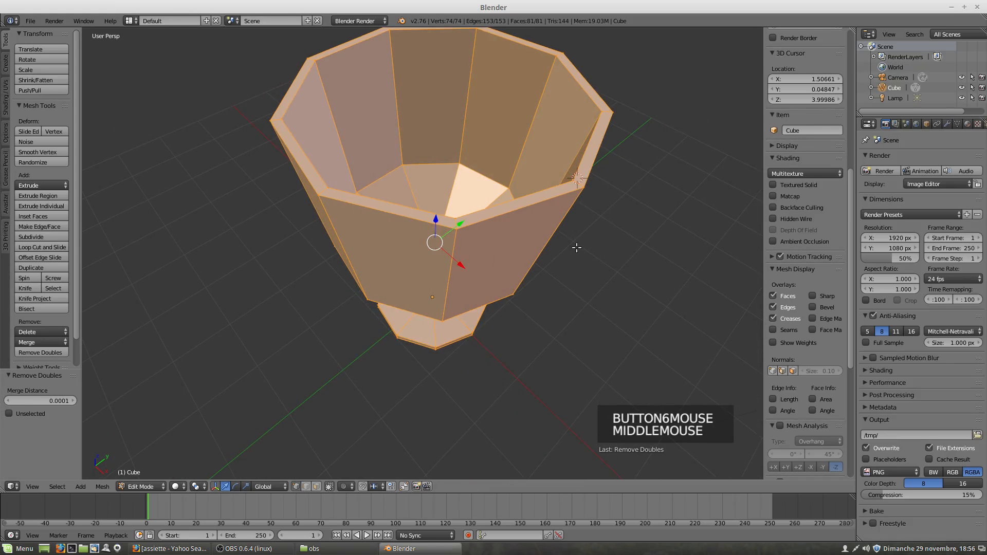
scroll(543, 264, down, 3)
middle_drag(544, 264, 827, 227)
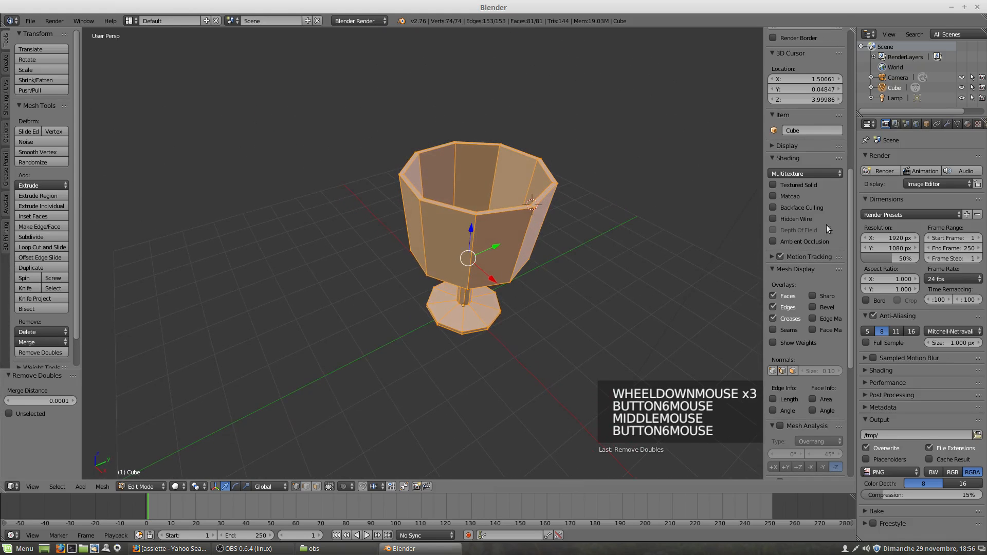
Add a Subdivision Surface modifier to the glass with 2 view subdivisions, and apply its result to the edit cage display
click(948, 124)
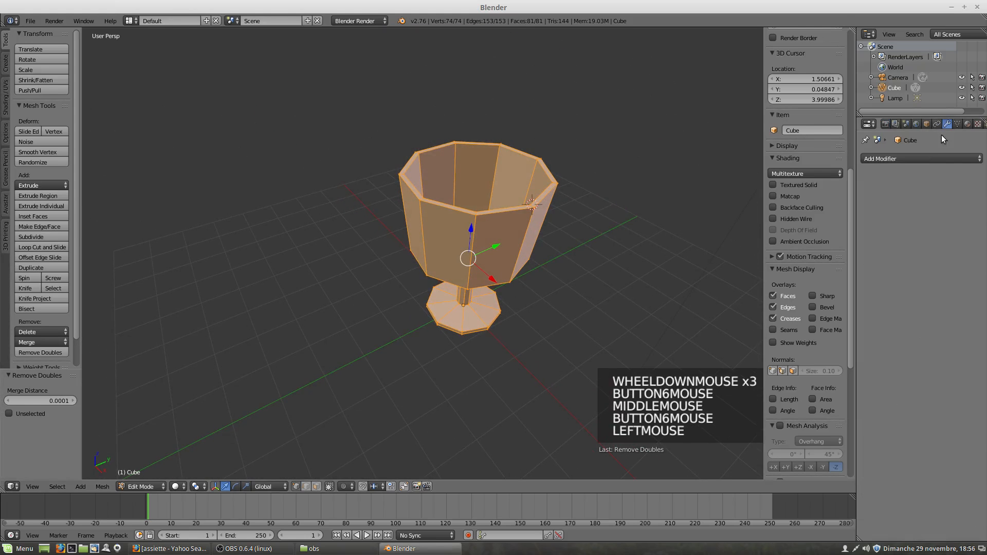
click(910, 158)
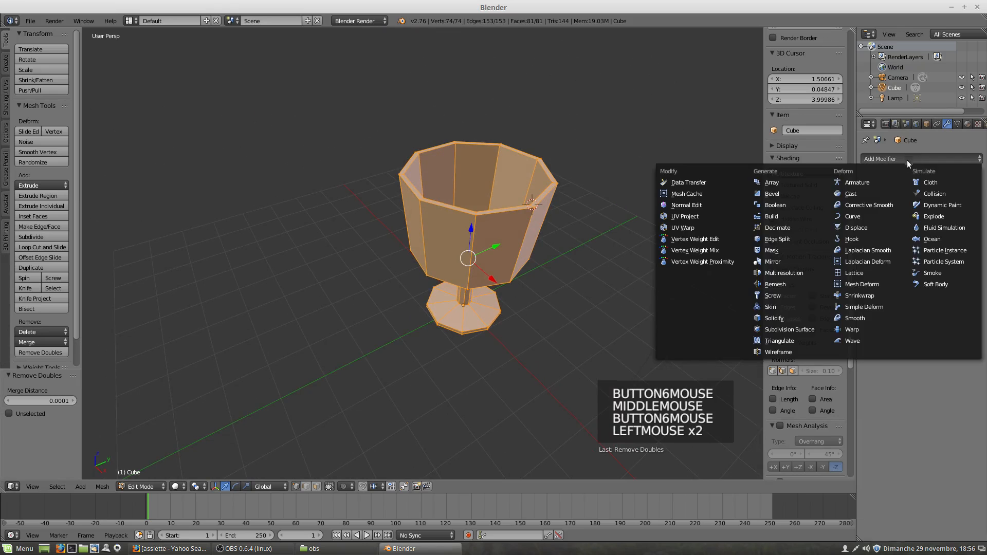
click(794, 329)
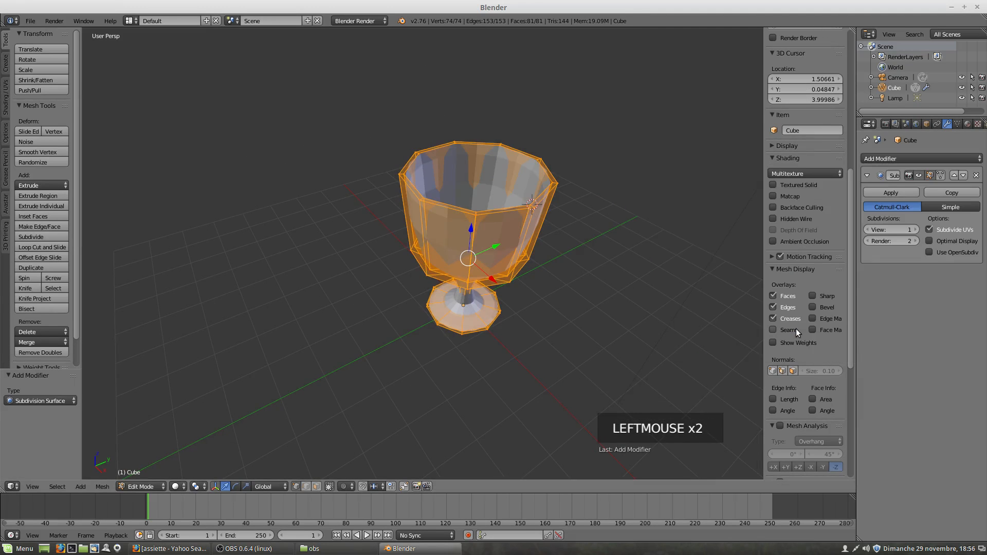
click(916, 230)
click(941, 175)
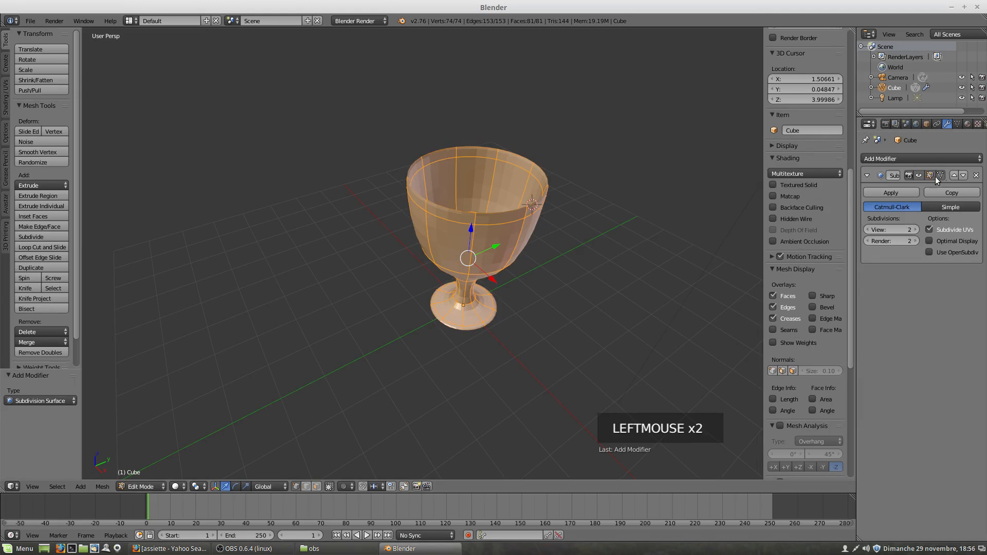
middle_drag(517, 257, 553, 253)
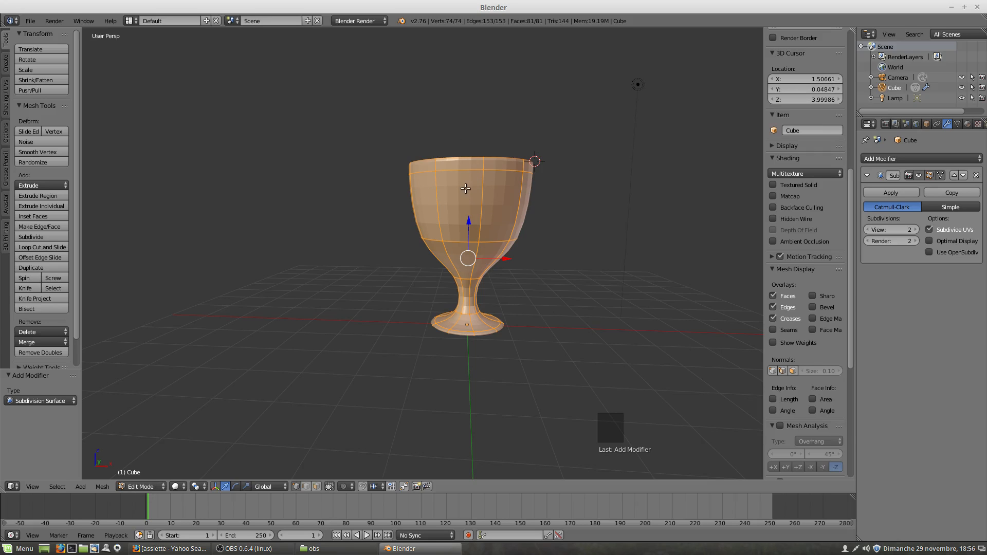
Switch to Object Mode and set the glass to smooth shading
click(130, 486)
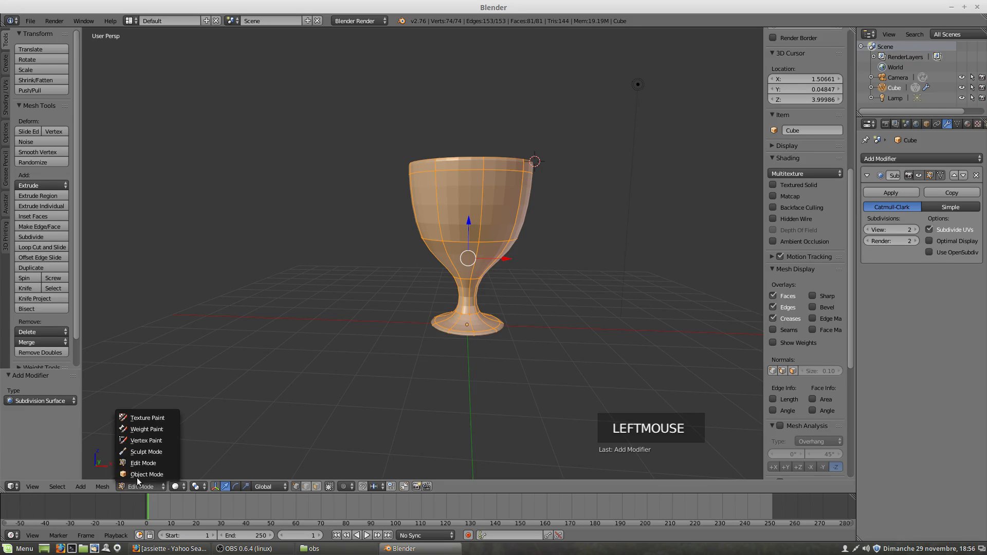
click(138, 476)
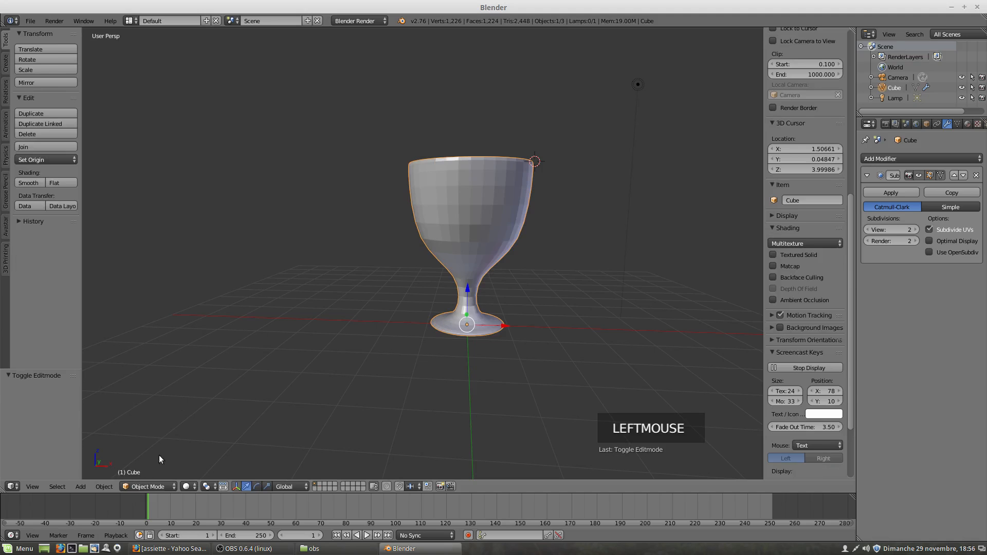
click(26, 183)
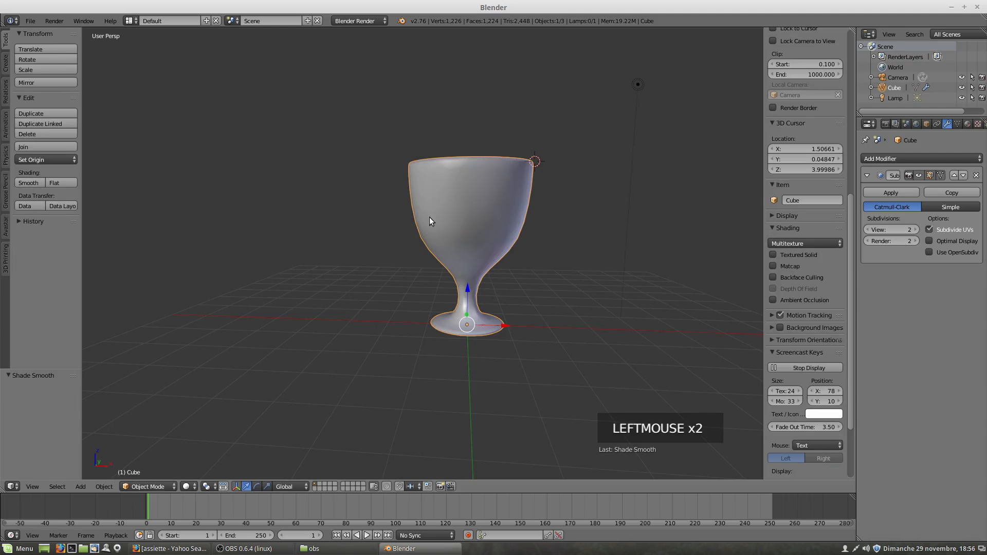
In Edit Mode, add a single loop cut around the top of the rim with an edge slide of about 0.095
middle_drag(560, 168, 511, 231)
scroll(494, 226, up, 3)
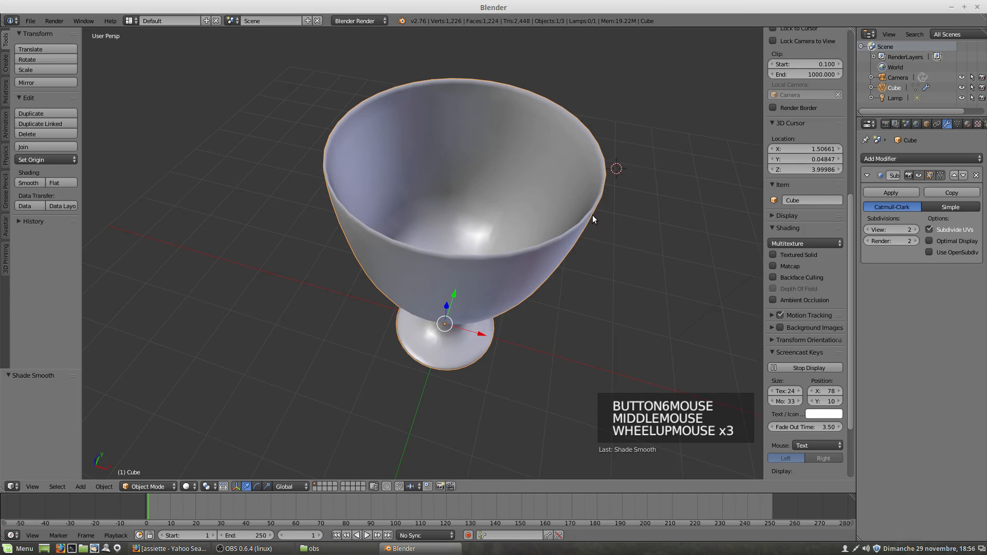
scroll(589, 216, up, 3)
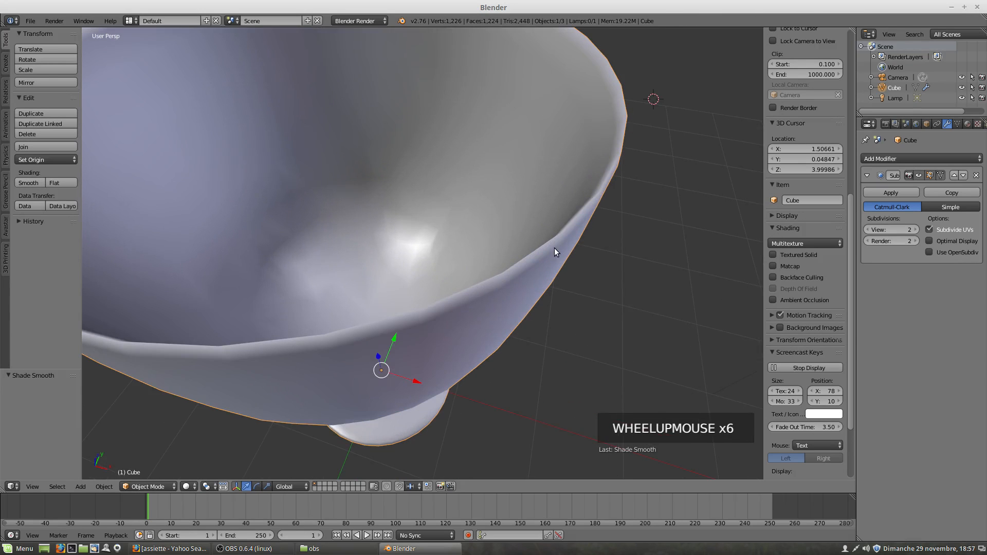
key(Tab)
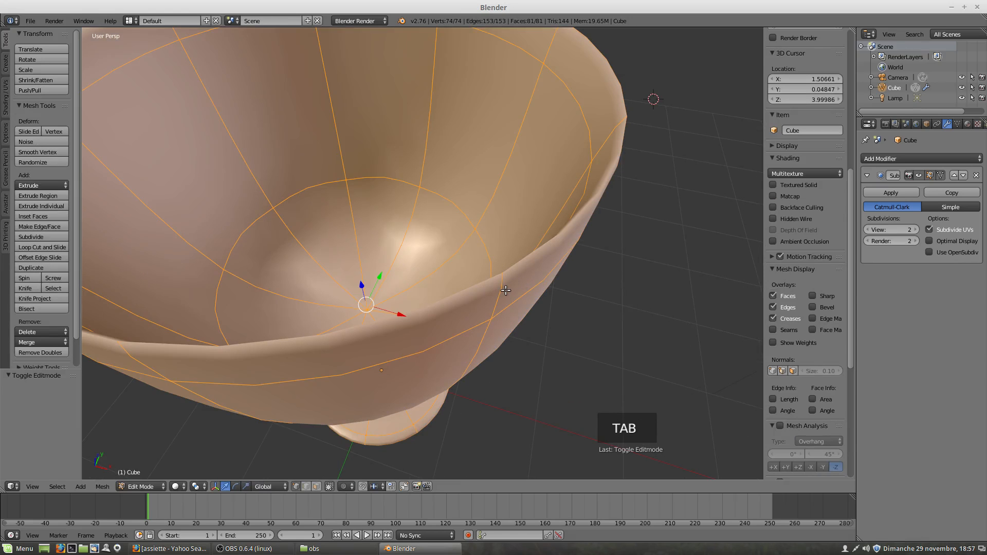
alt+right_click(503, 292)
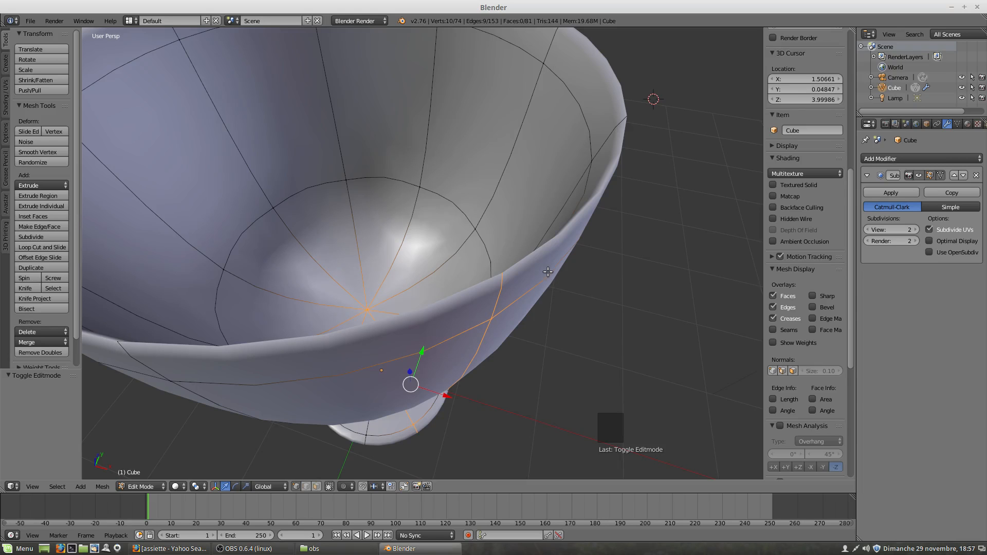
key(ctrl+r)
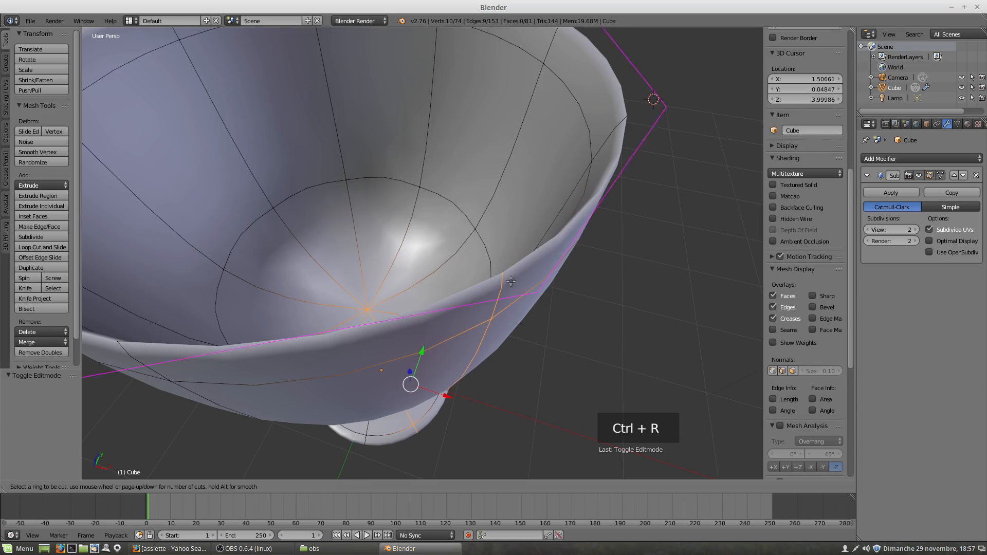
click(621, 118)
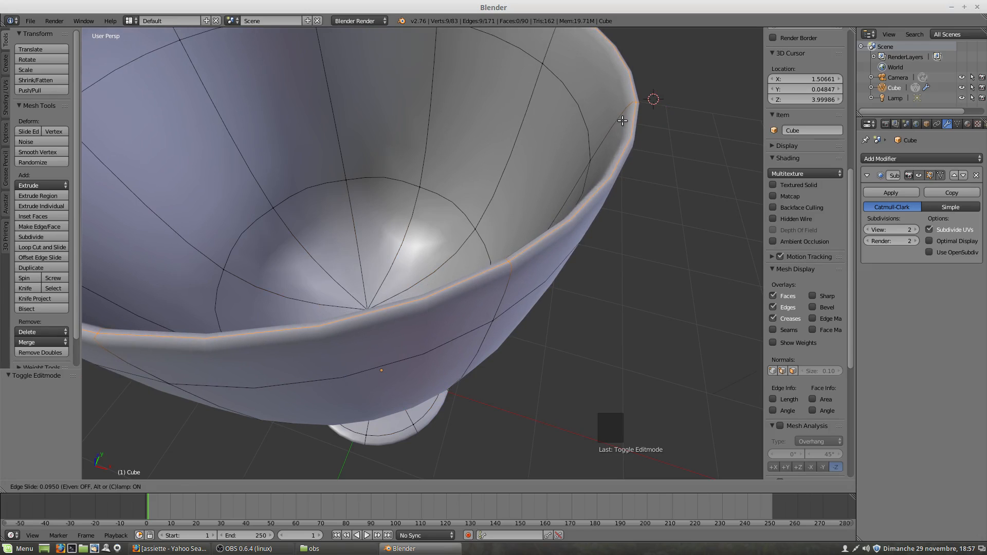
click(622, 121)
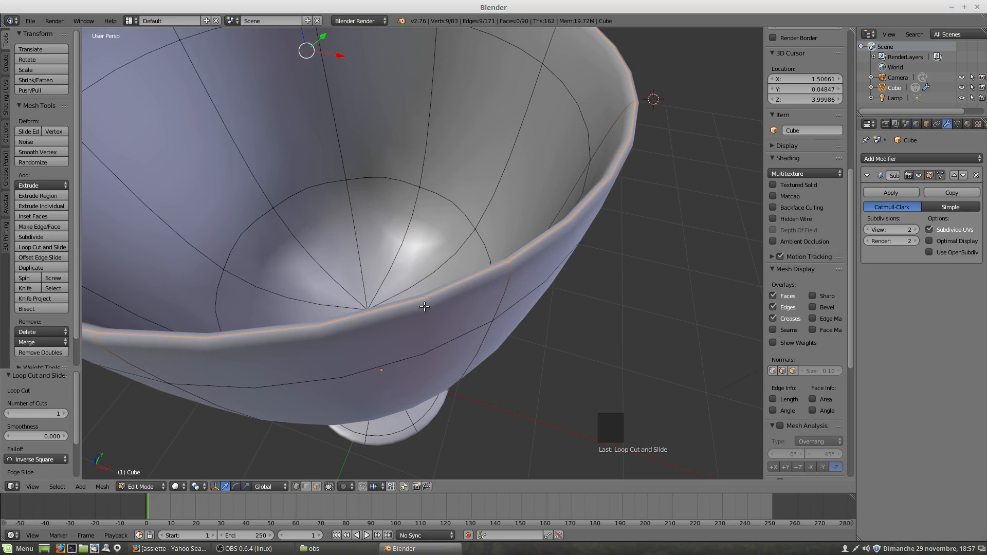
Select the two outer edge loops of the foot and scale them by about 1.67 with Z locked
scroll(424, 308, down, 2)
scroll(282, 333, down, 1)
middle_drag(282, 333, 341, 278)
scroll(341, 354, down, 3)
scroll(342, 262, up, 2)
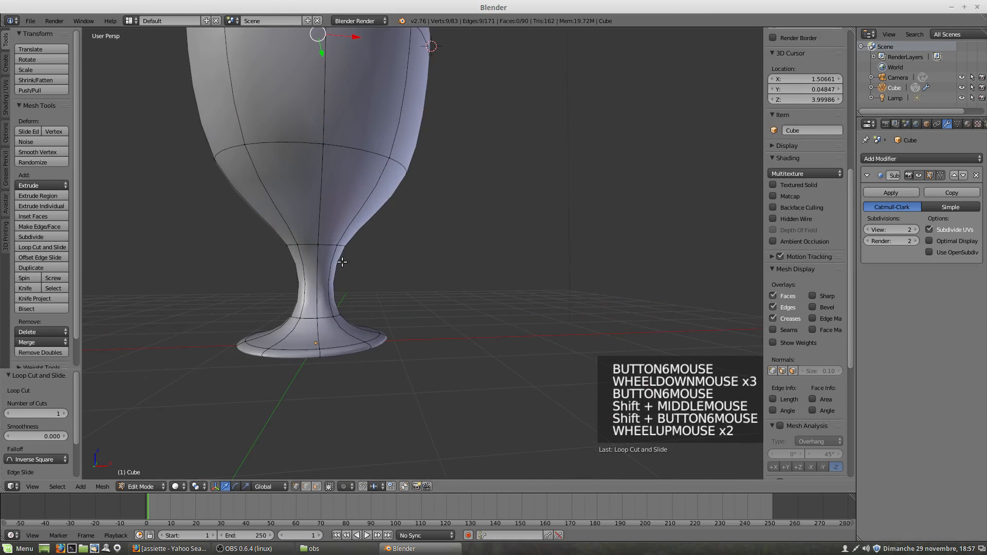
alt+right_click(350, 349)
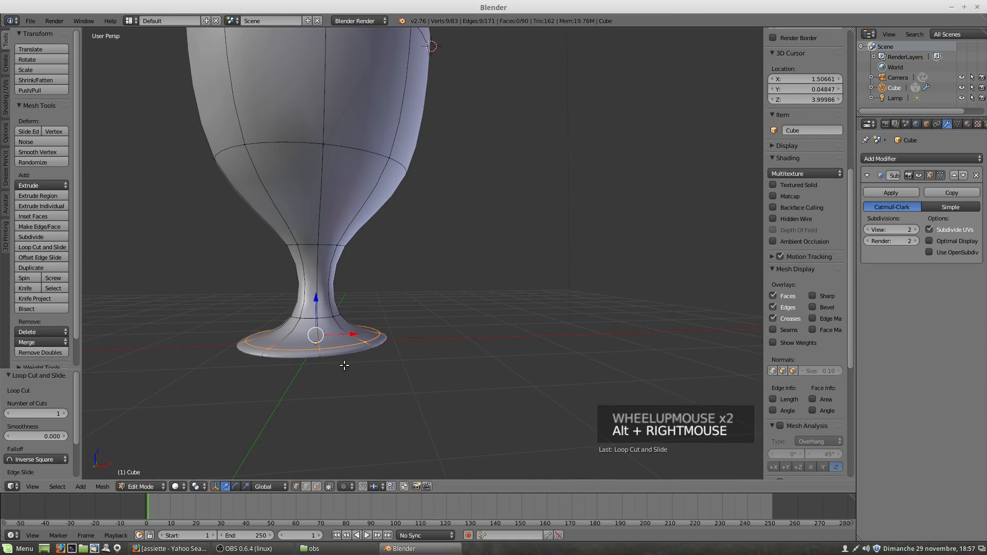
mouse_move(362, 359)
middle_down()
mouse_move(358, 327)
mouse_move(347, 358)
middle_up()
alt+shift+right_click(358, 325)
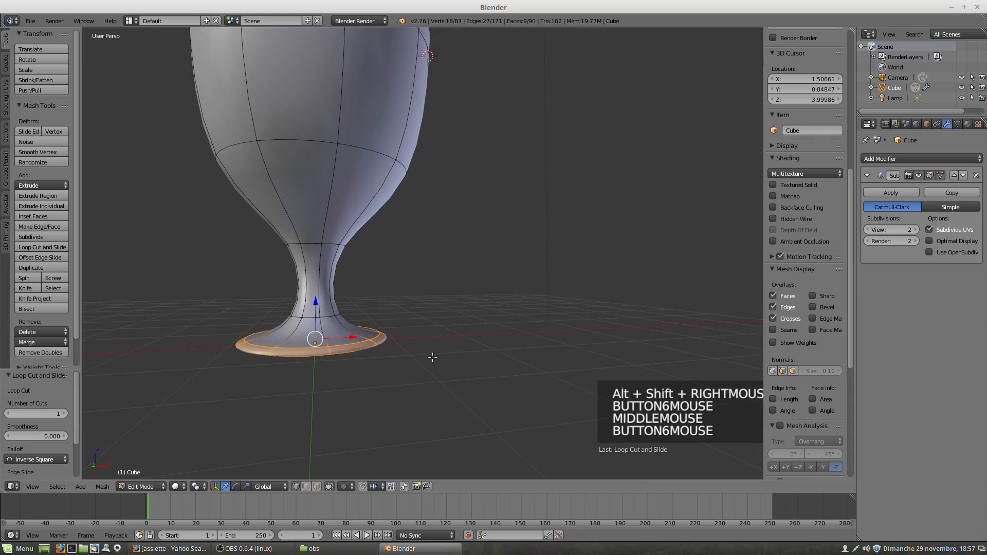
key(s)
key(s)
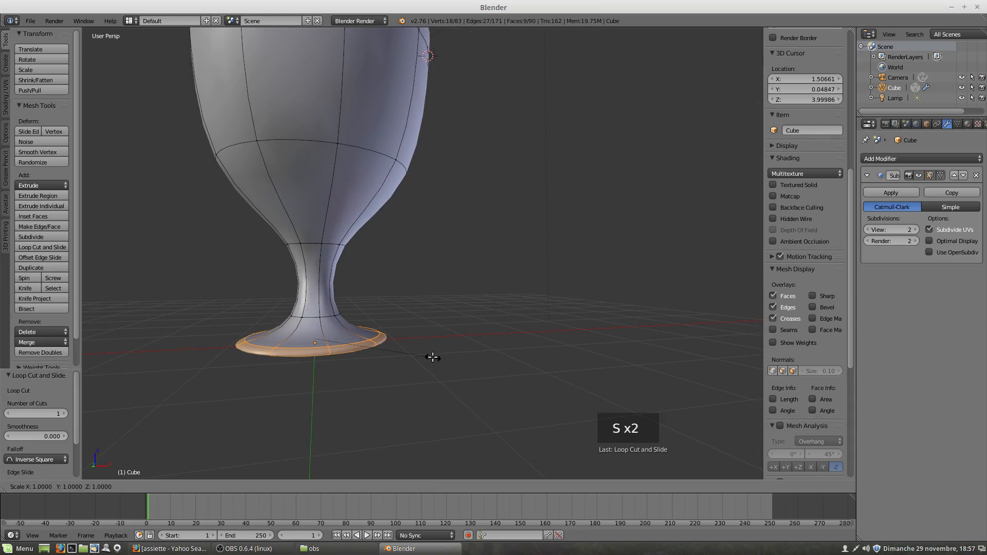
key(shift+z)
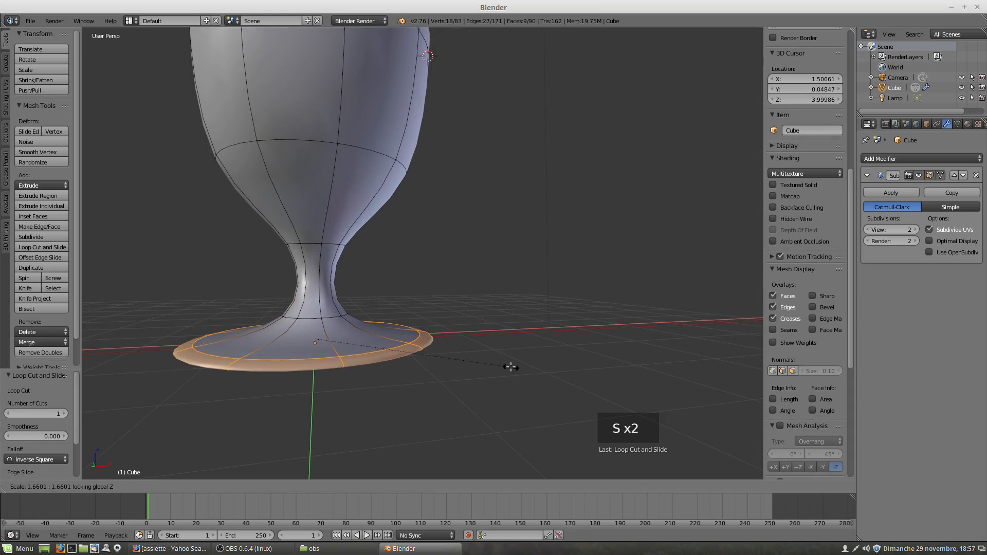
click(514, 368)
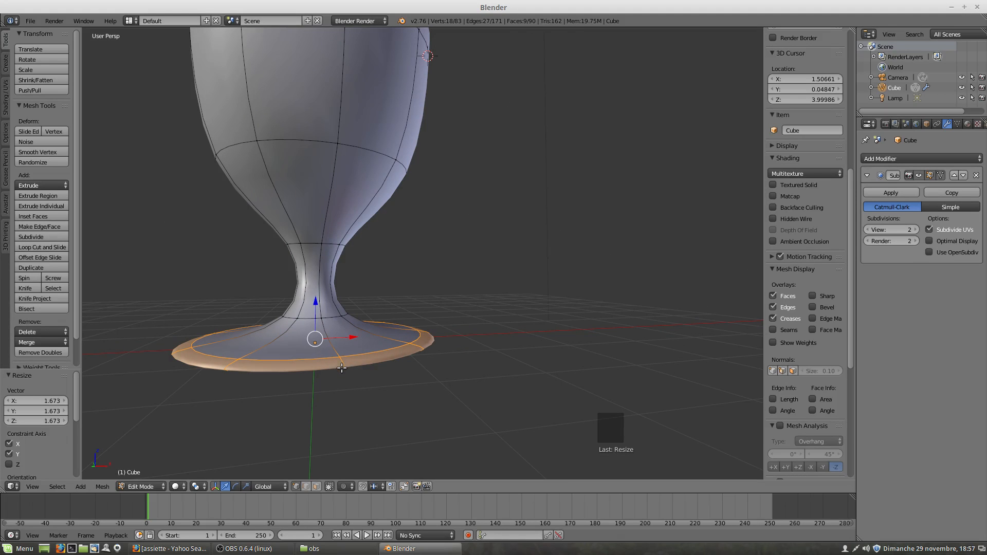
Add a loop cut around the outer edge of the foot with an edge slide of about 0.09
key(ctrl+r)
click(342, 367)
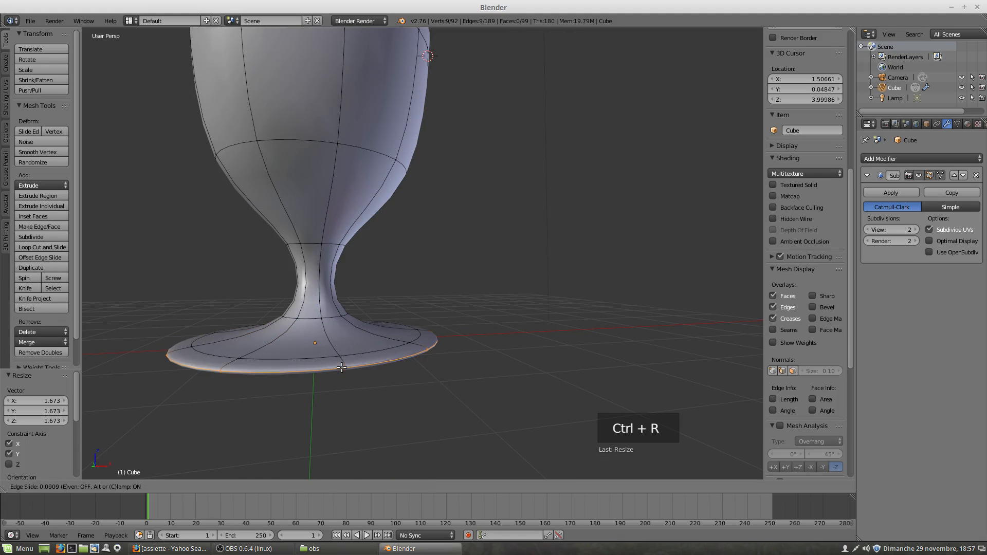
click(343, 368)
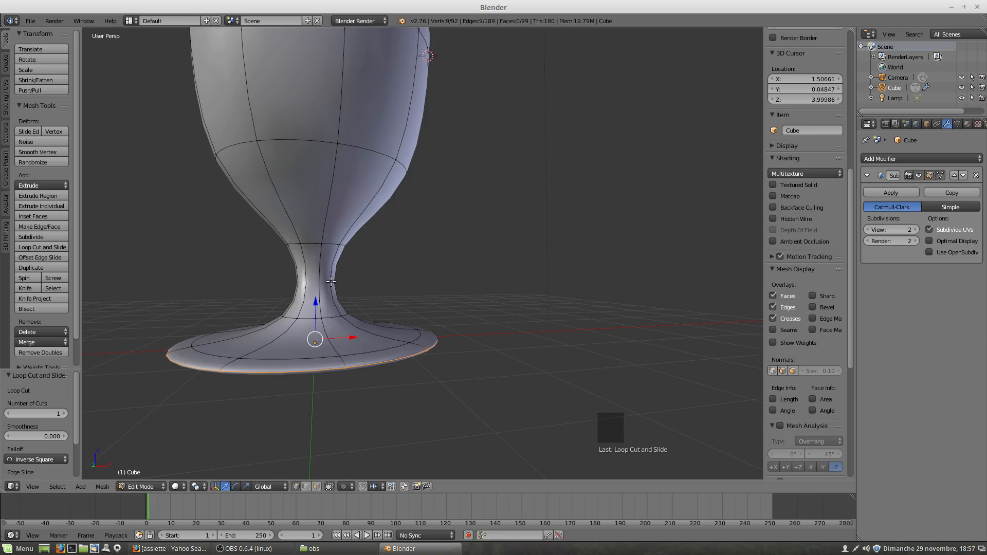
Add two loop cuts around the stem, one close under the bowl and one just above the foot
key(ctrl+r)
click(331, 283)
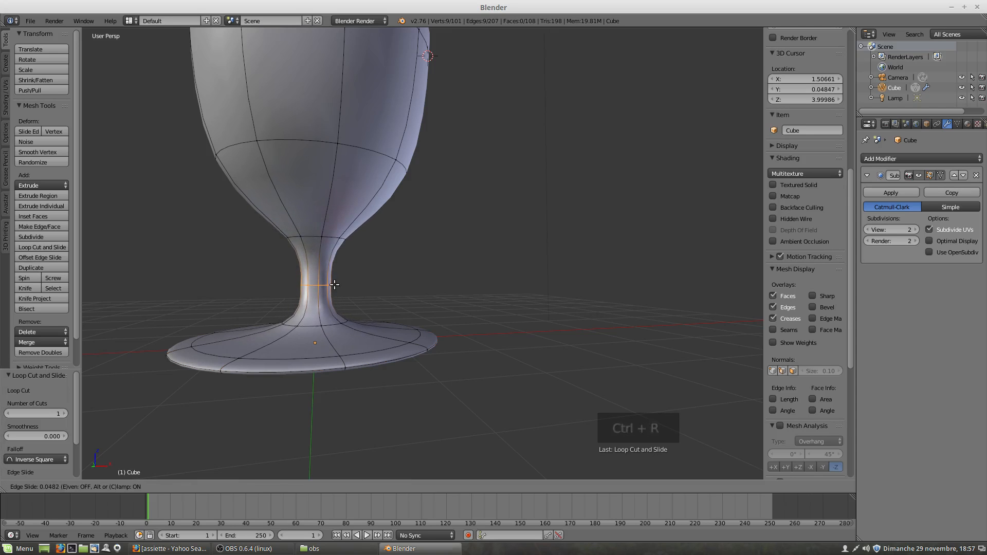
click(340, 234)
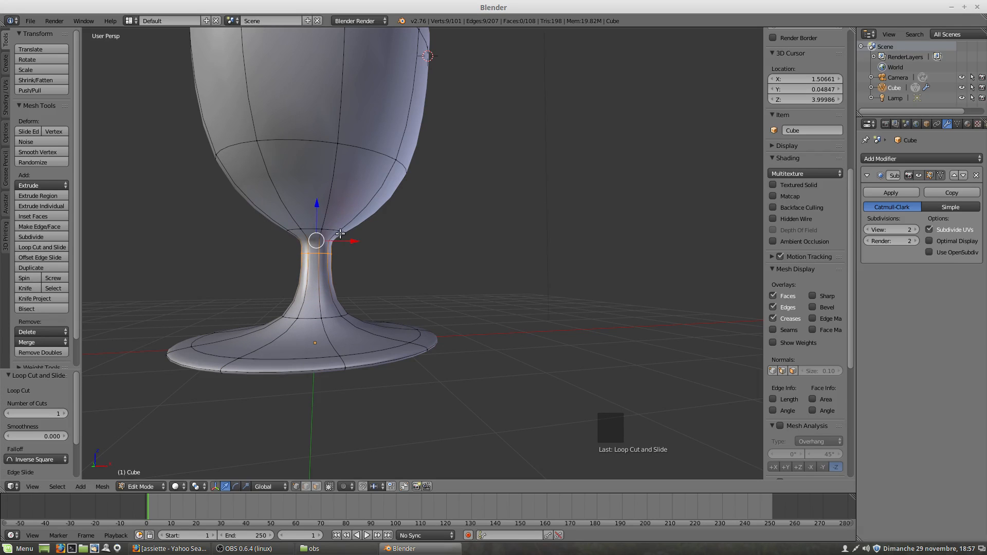
key(ctrl+r)
click(334, 291)
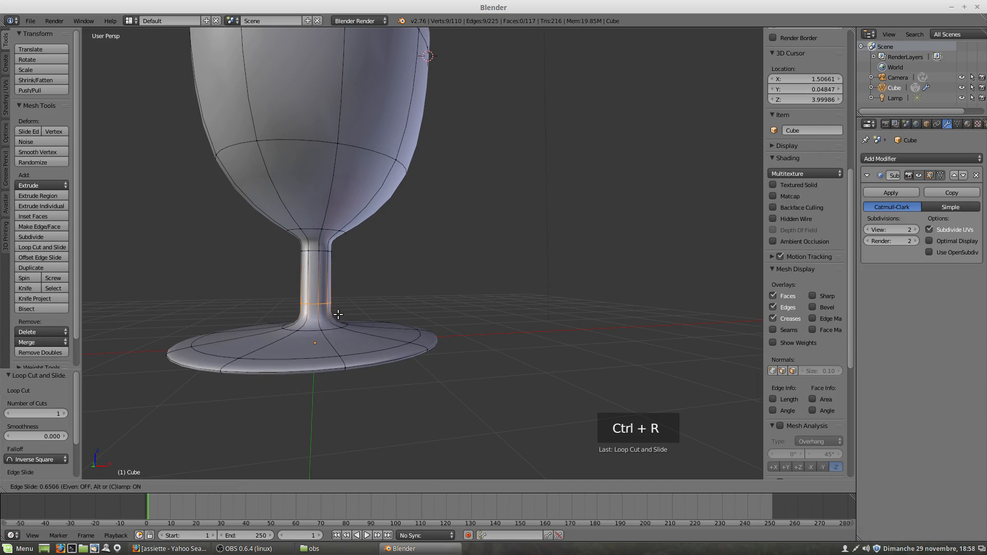
click(338, 316)
Select the foot's outer edge loop and scale it to about 0.807 using connected proportional editing
scroll(338, 316, down, 4)
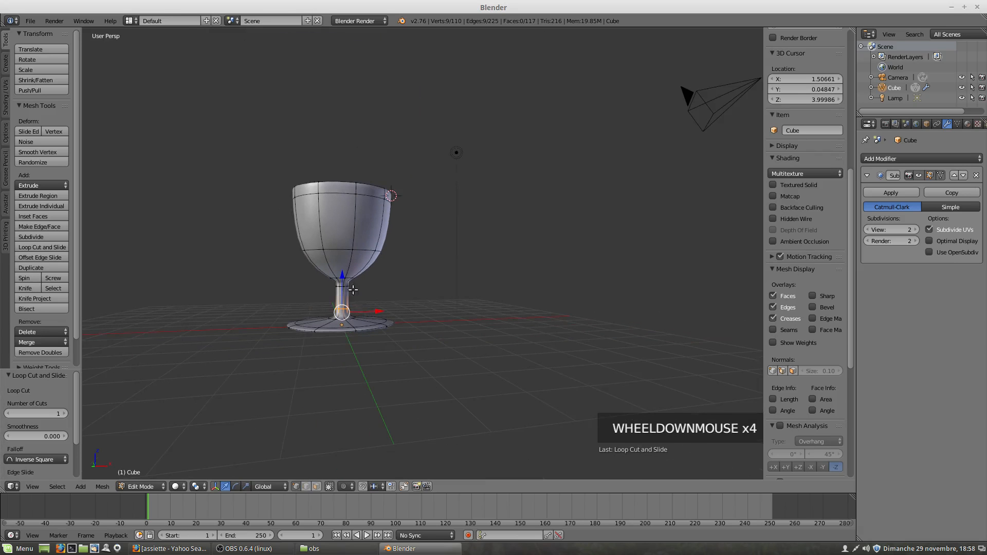
middle_drag(342, 313, 371, 324)
scroll(374, 337, up, 3)
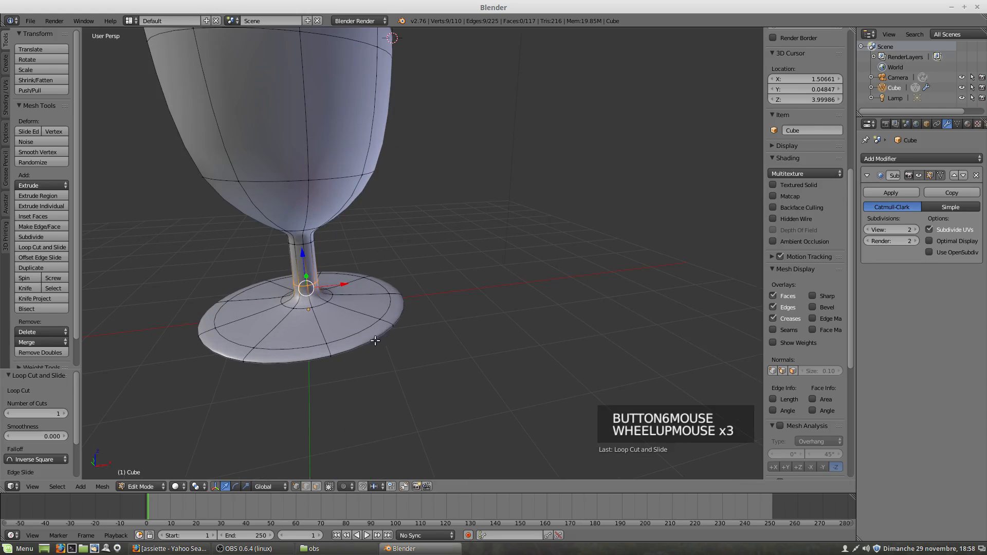
alt+right_click(368, 342)
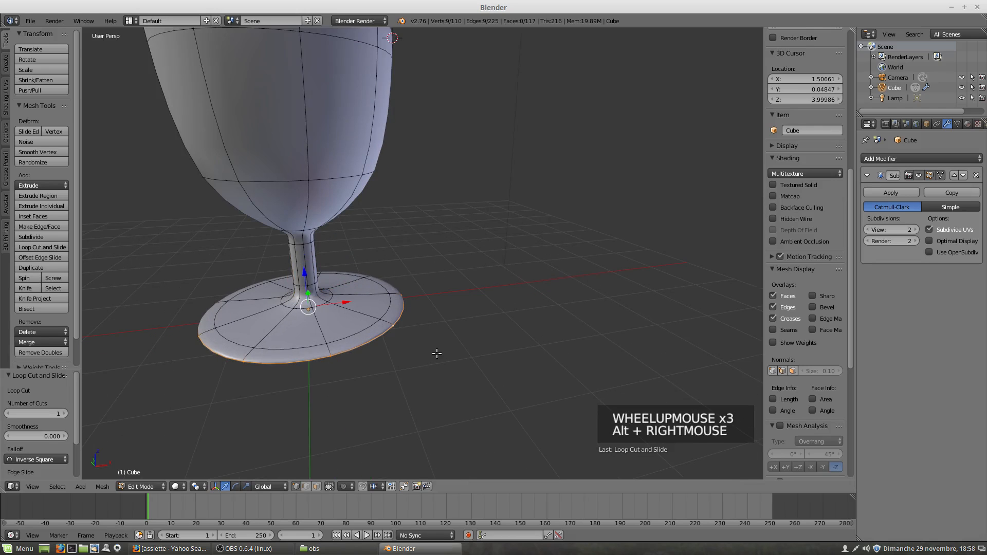
click(344, 486)
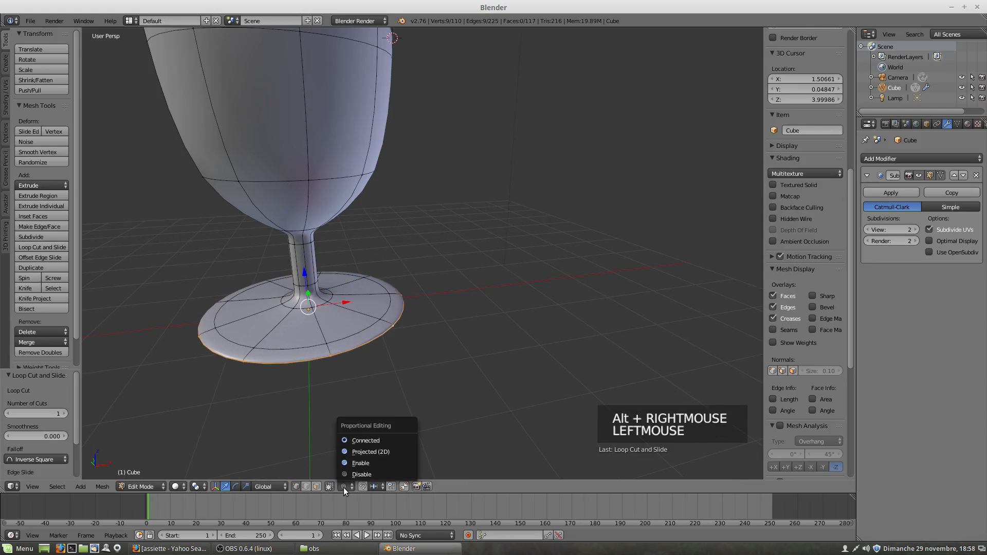
click(350, 440)
key(s)
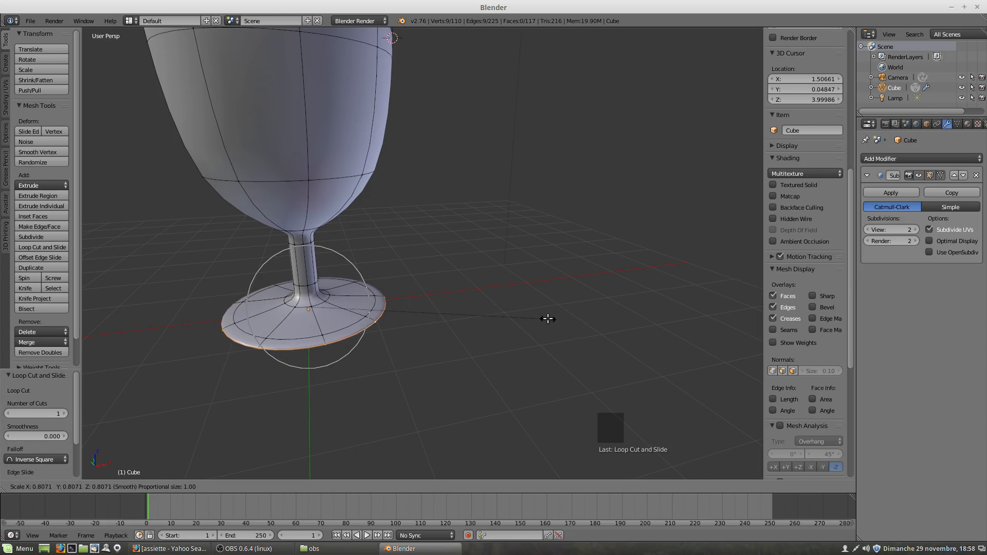
click(545, 318)
scroll(433, 308, down, 3)
key(KP_1)
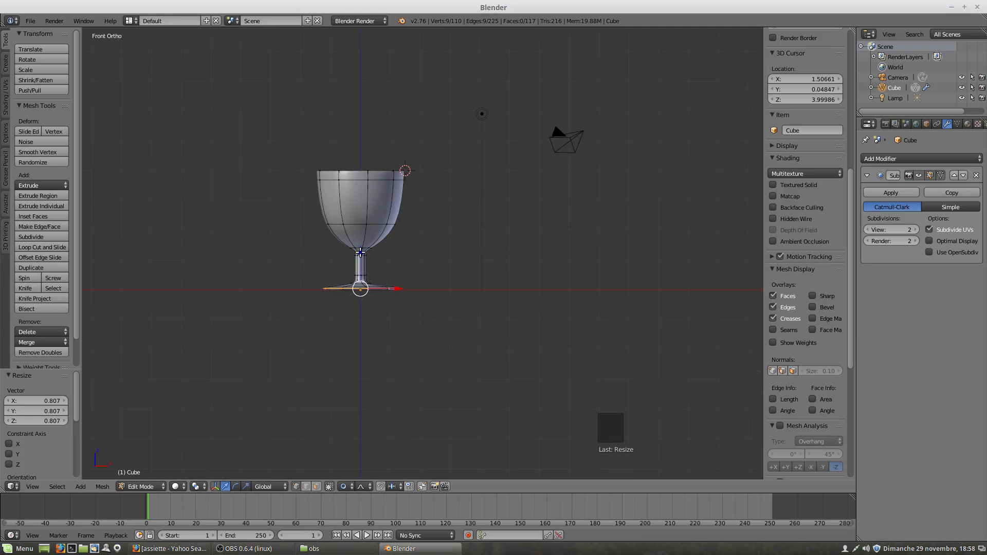
Lower the foot's outer edge loop by about 1.533 along Z, widening the proportional editing radius to stretch the stem and bowl
drag(361, 252, 353, 309)
scroll(361, 263, down, 3)
scroll(361, 264, down, 2)
scroll(360, 270, down, 8)
scroll(359, 272, down, 1)
scroll(358, 279, down, 1)
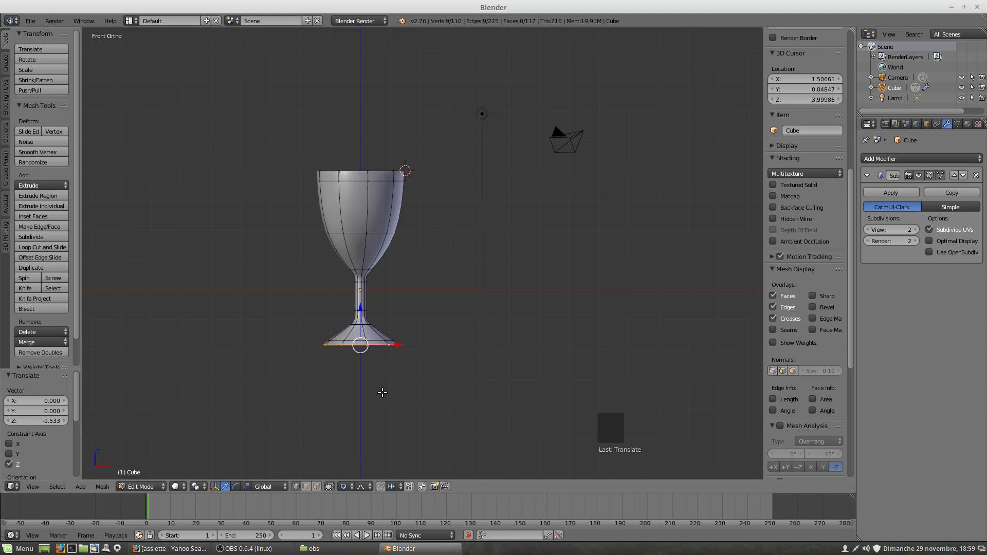
Raise the foot's outer edge loop by about 0.574 along Z with a proportional size of 1.10 to flatten the foot
scroll(383, 394, up, 2)
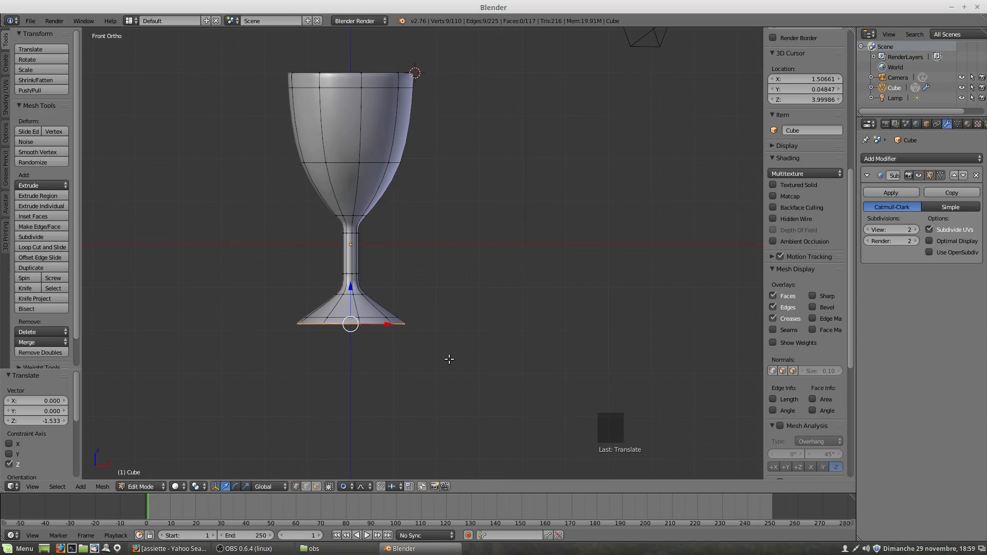
key(g)
scroll(447, 360, down, 7)
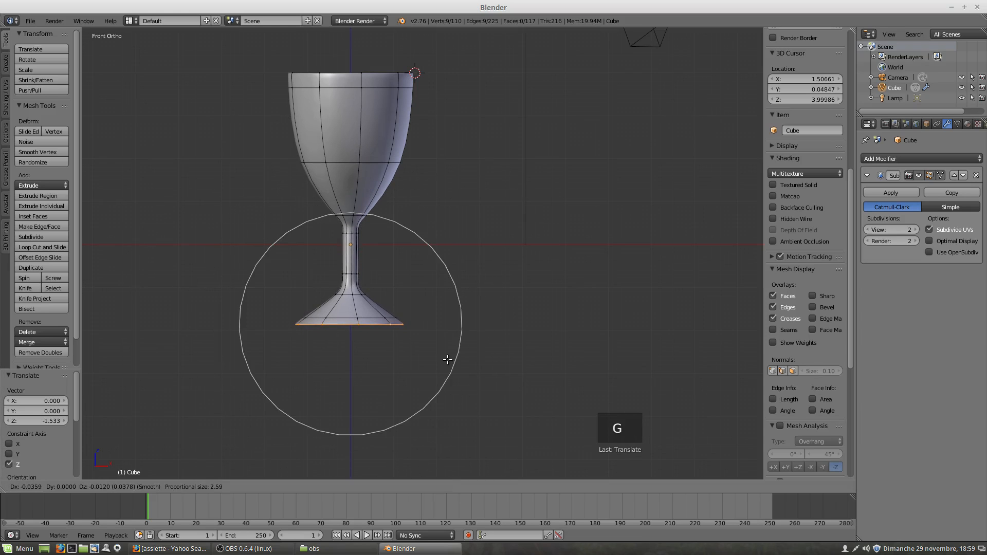
key(z)
scroll(451, 349, up, 6)
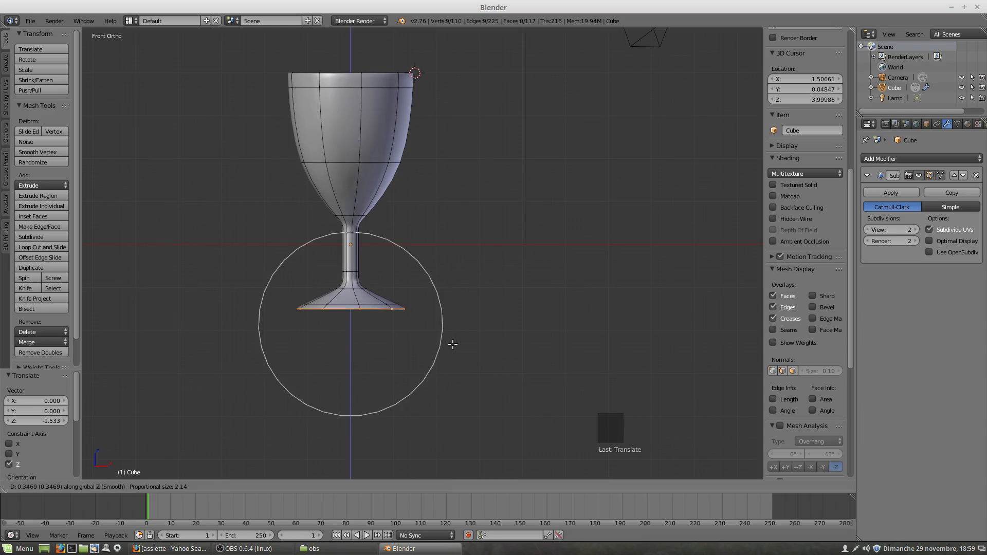
scroll(452, 343, up, 3)
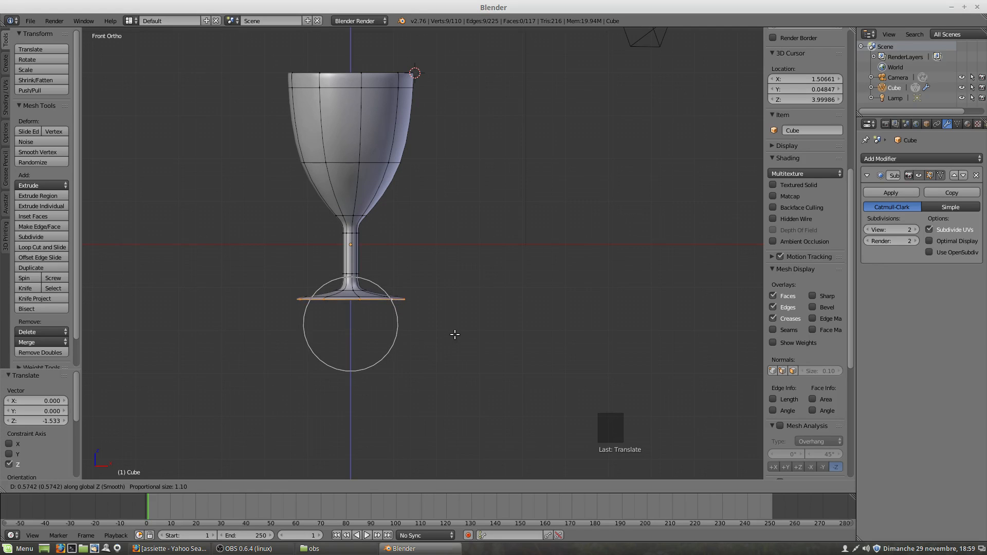
click(454, 334)
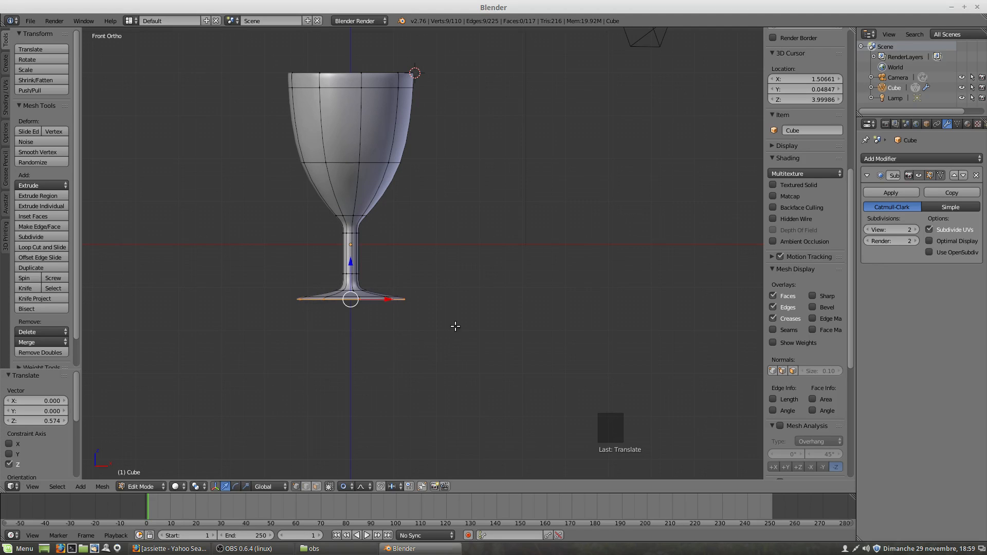